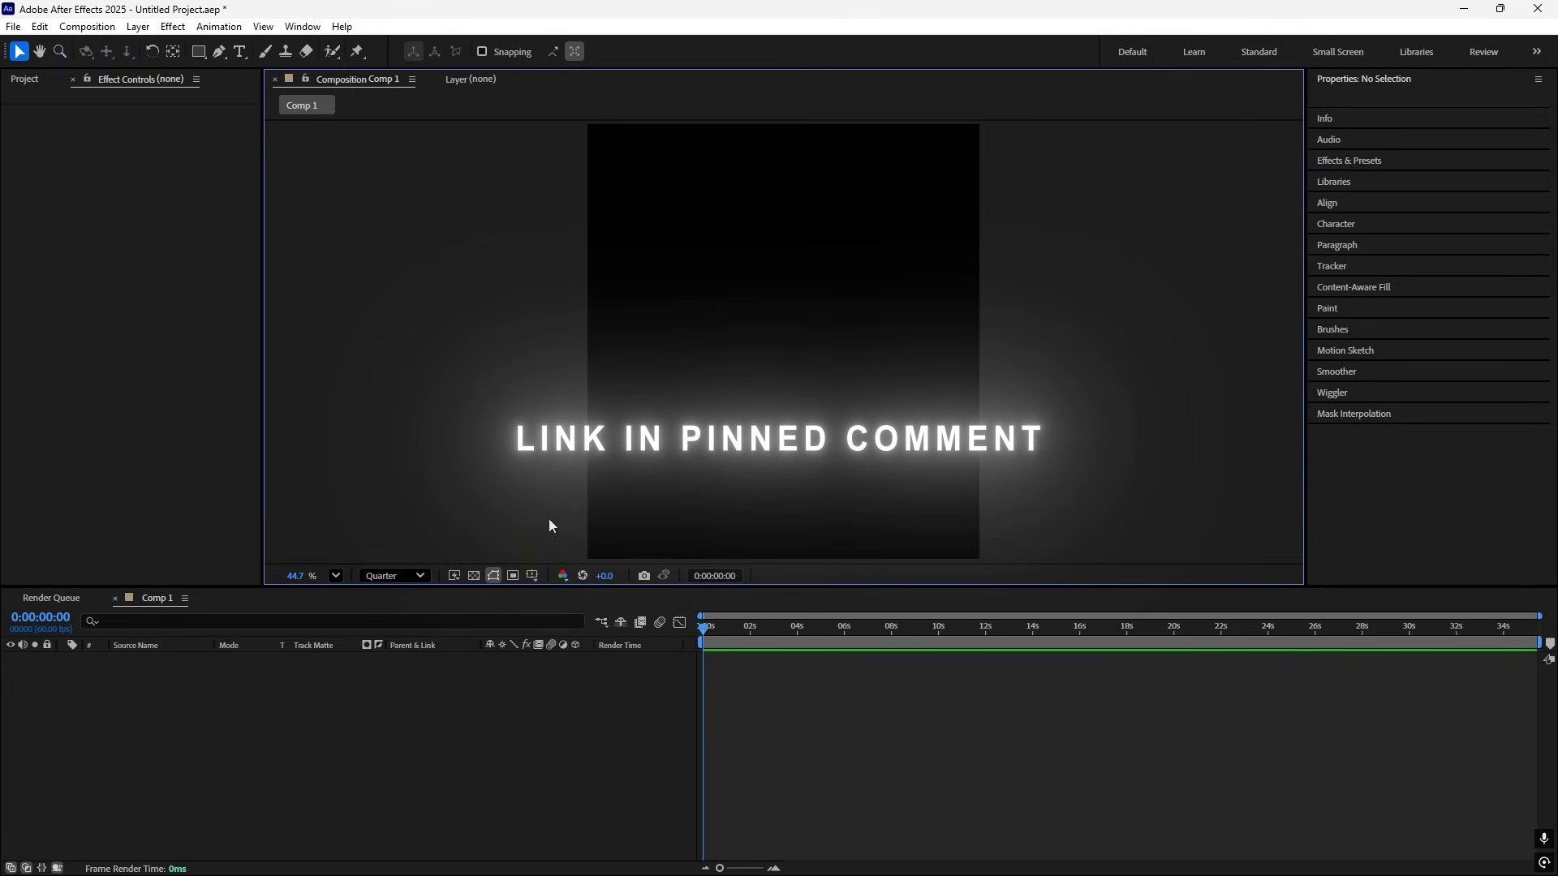
Create a centred white Cloister Black text layer reading 'example' and select it.
left_click(241, 51)
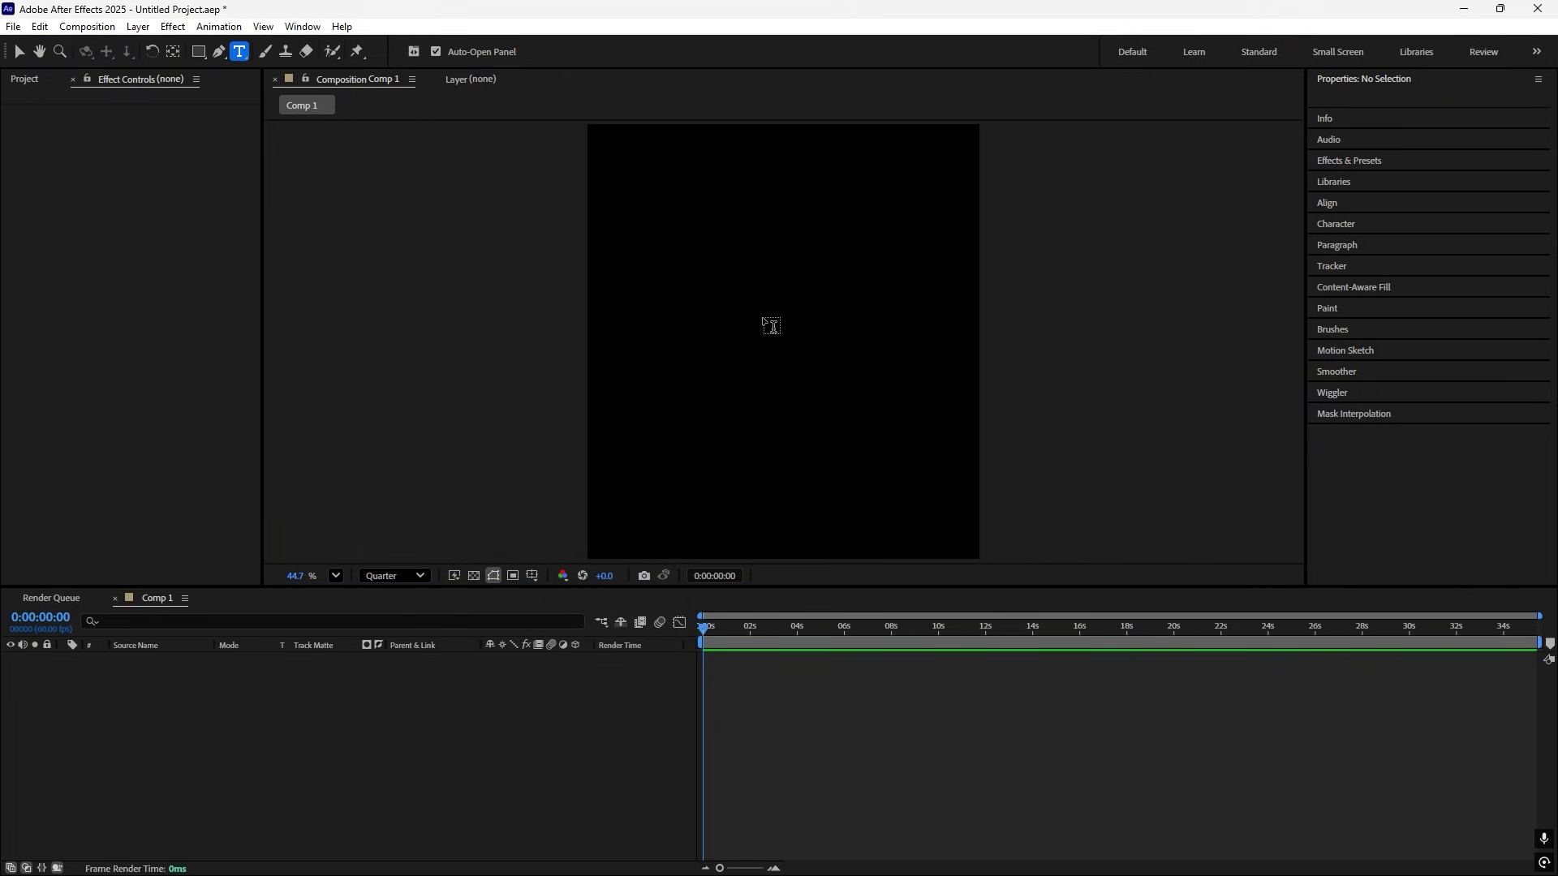
left_click(770, 325)
type("examp")
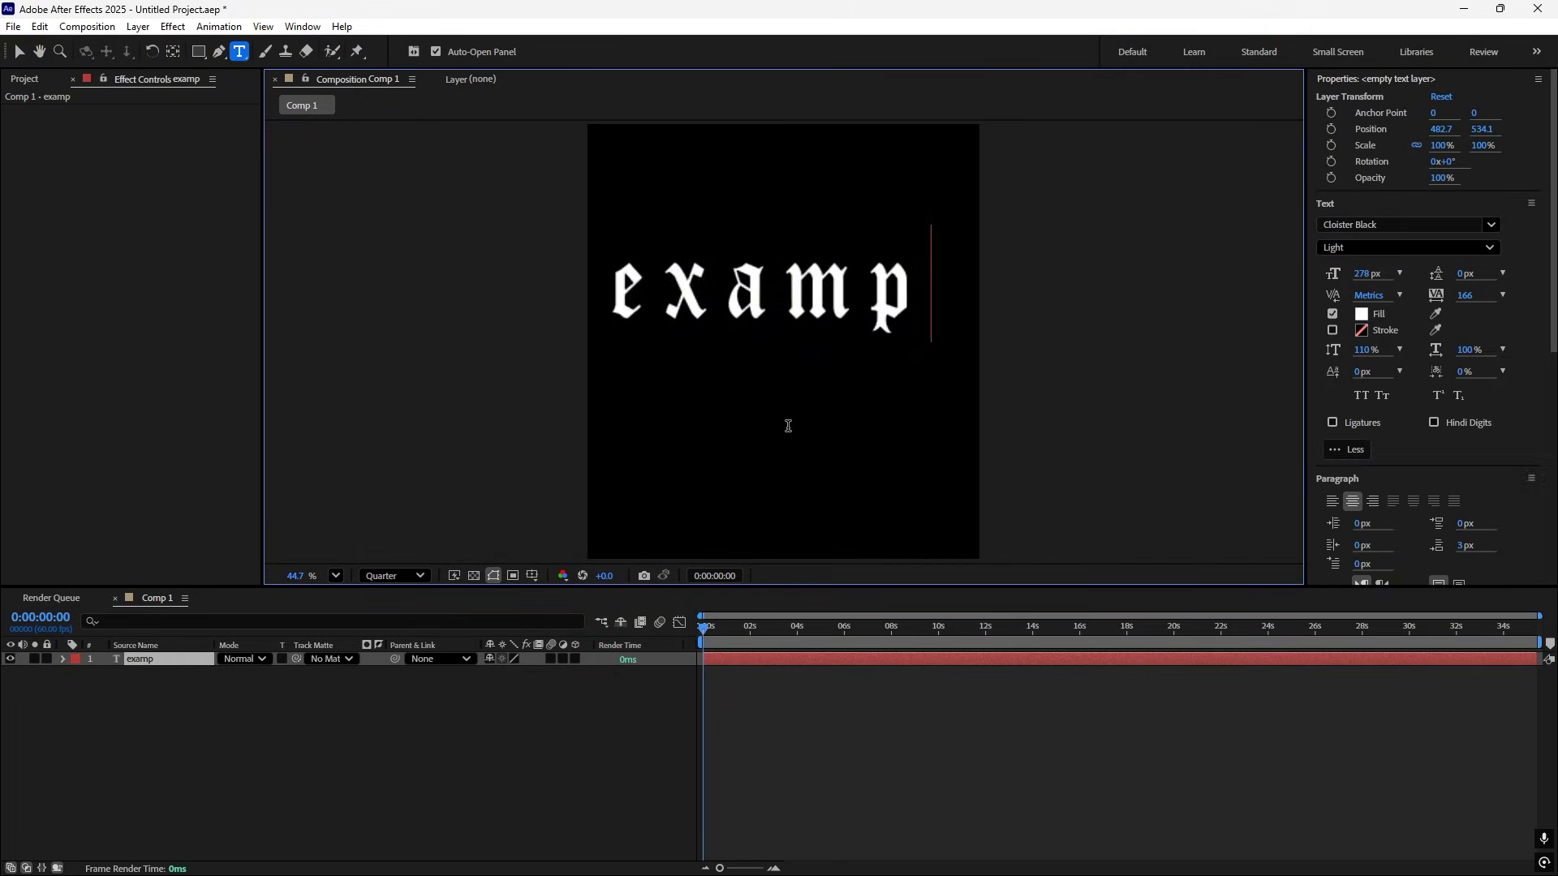
type("le")
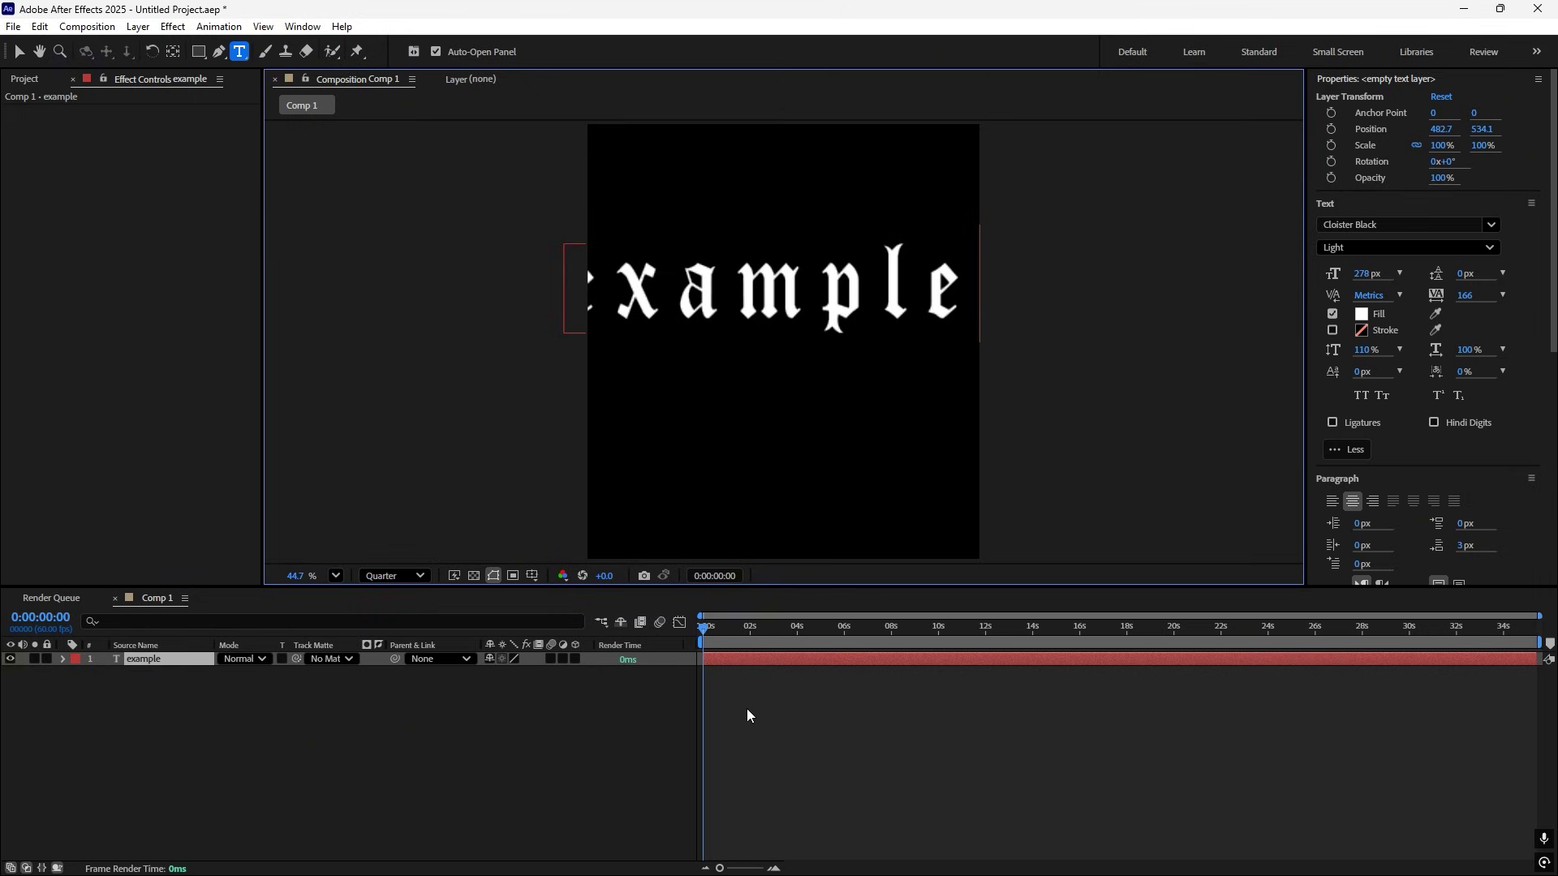
double_click(726, 664)
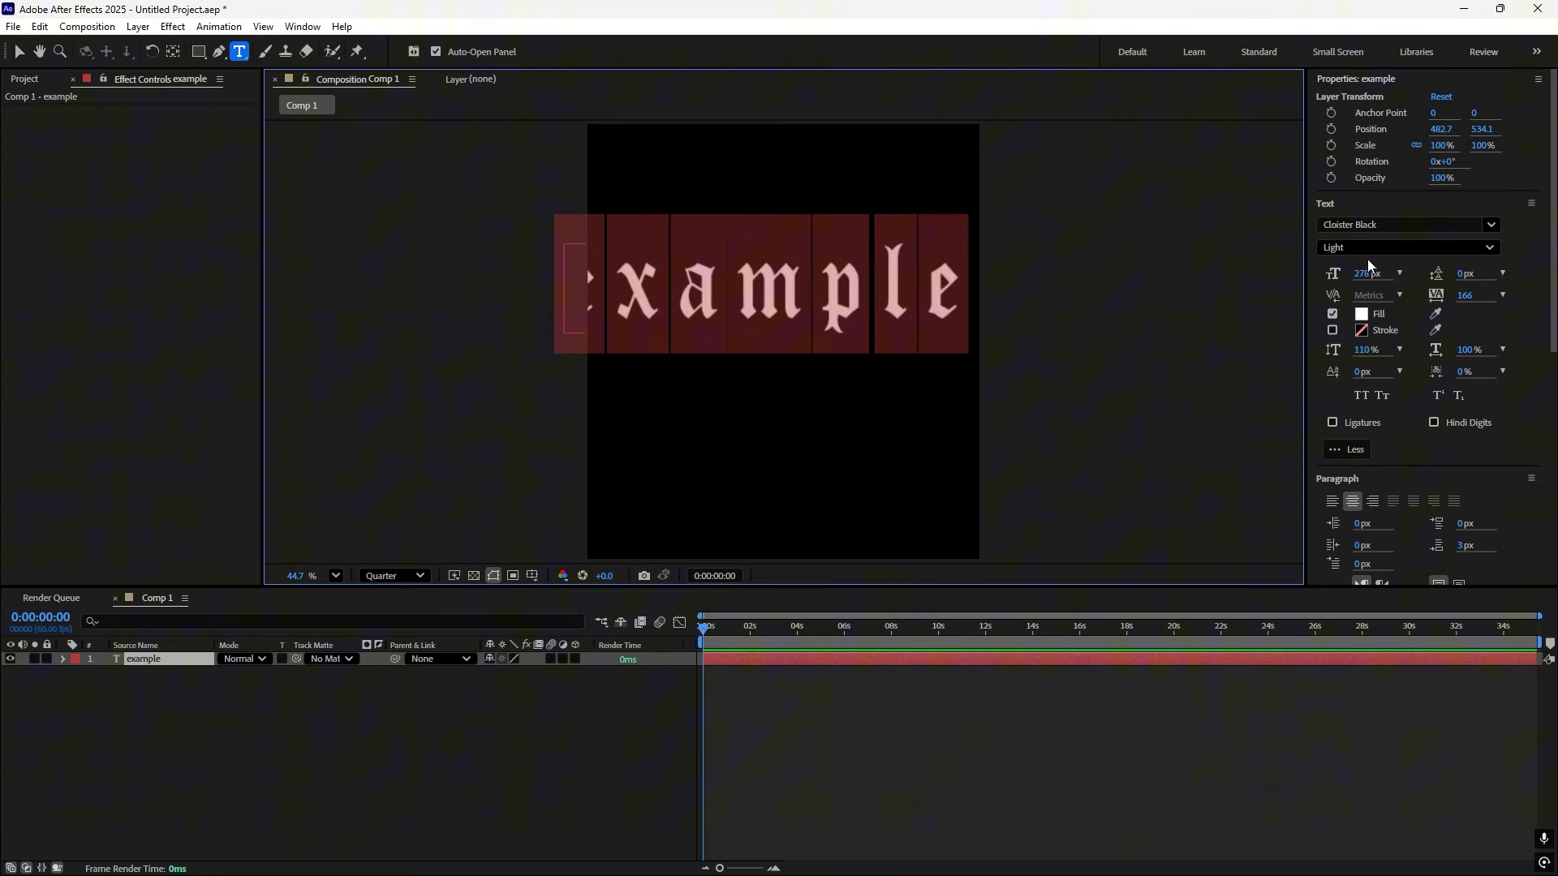
left_click(1389, 225)
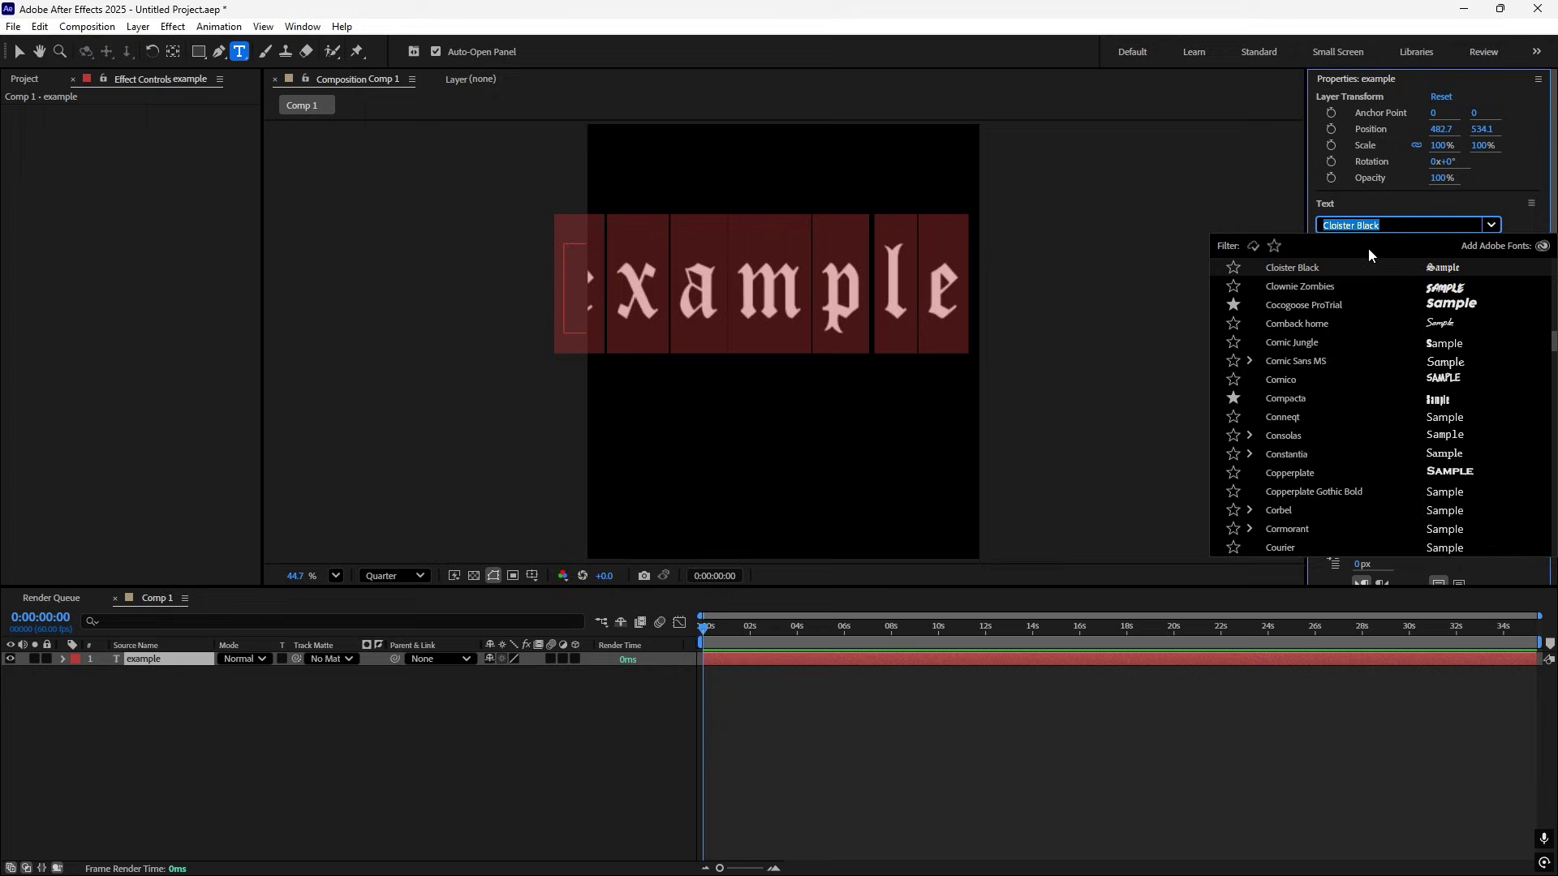
left_click(726, 661)
left_click(640, 644)
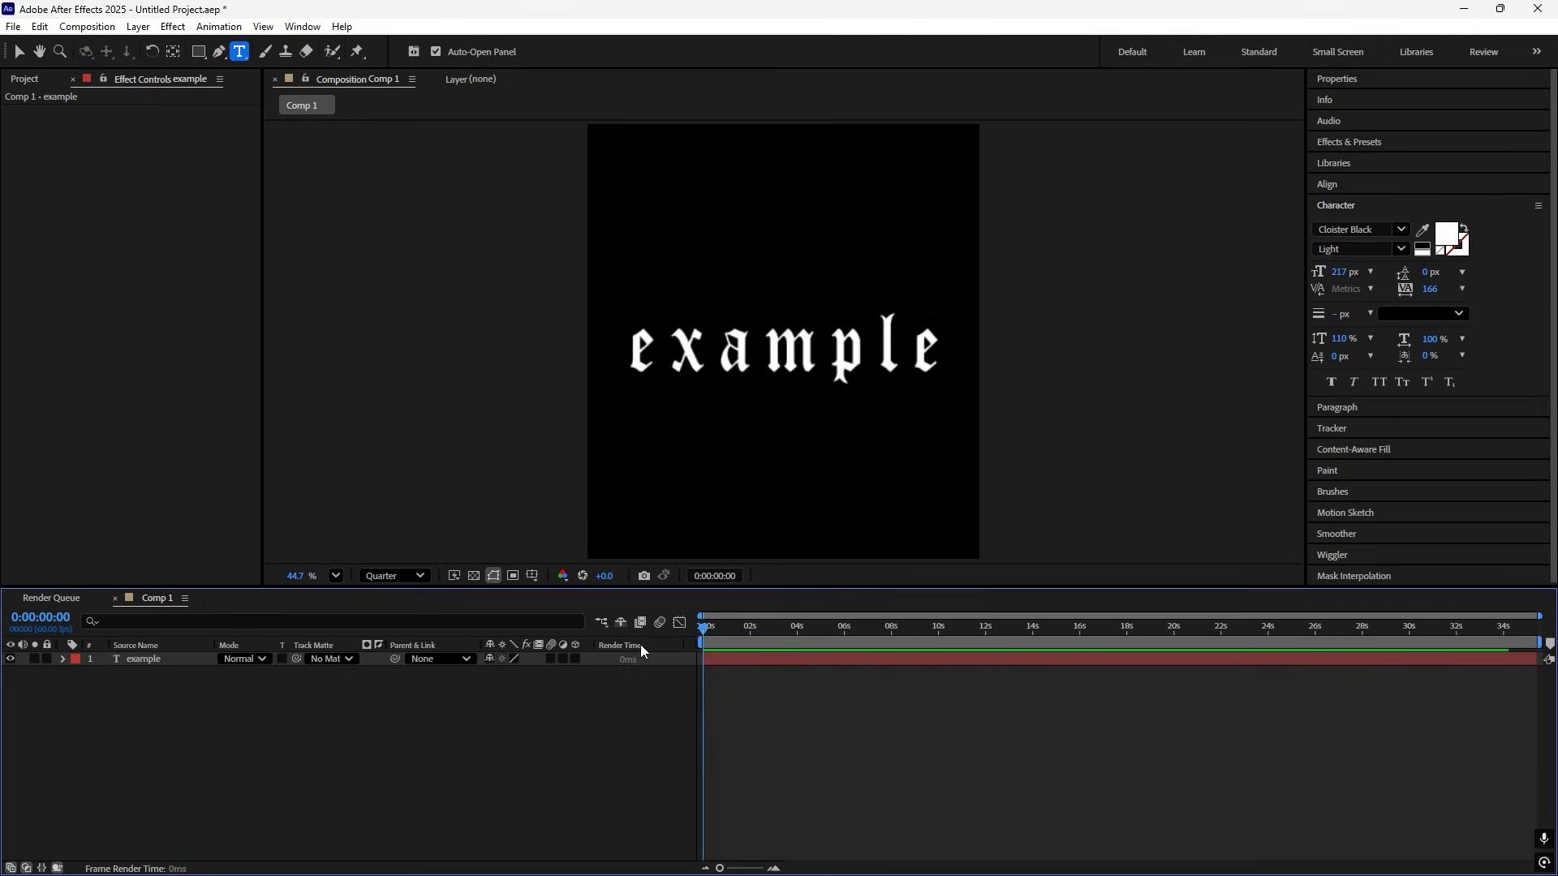
left_click(717, 663)
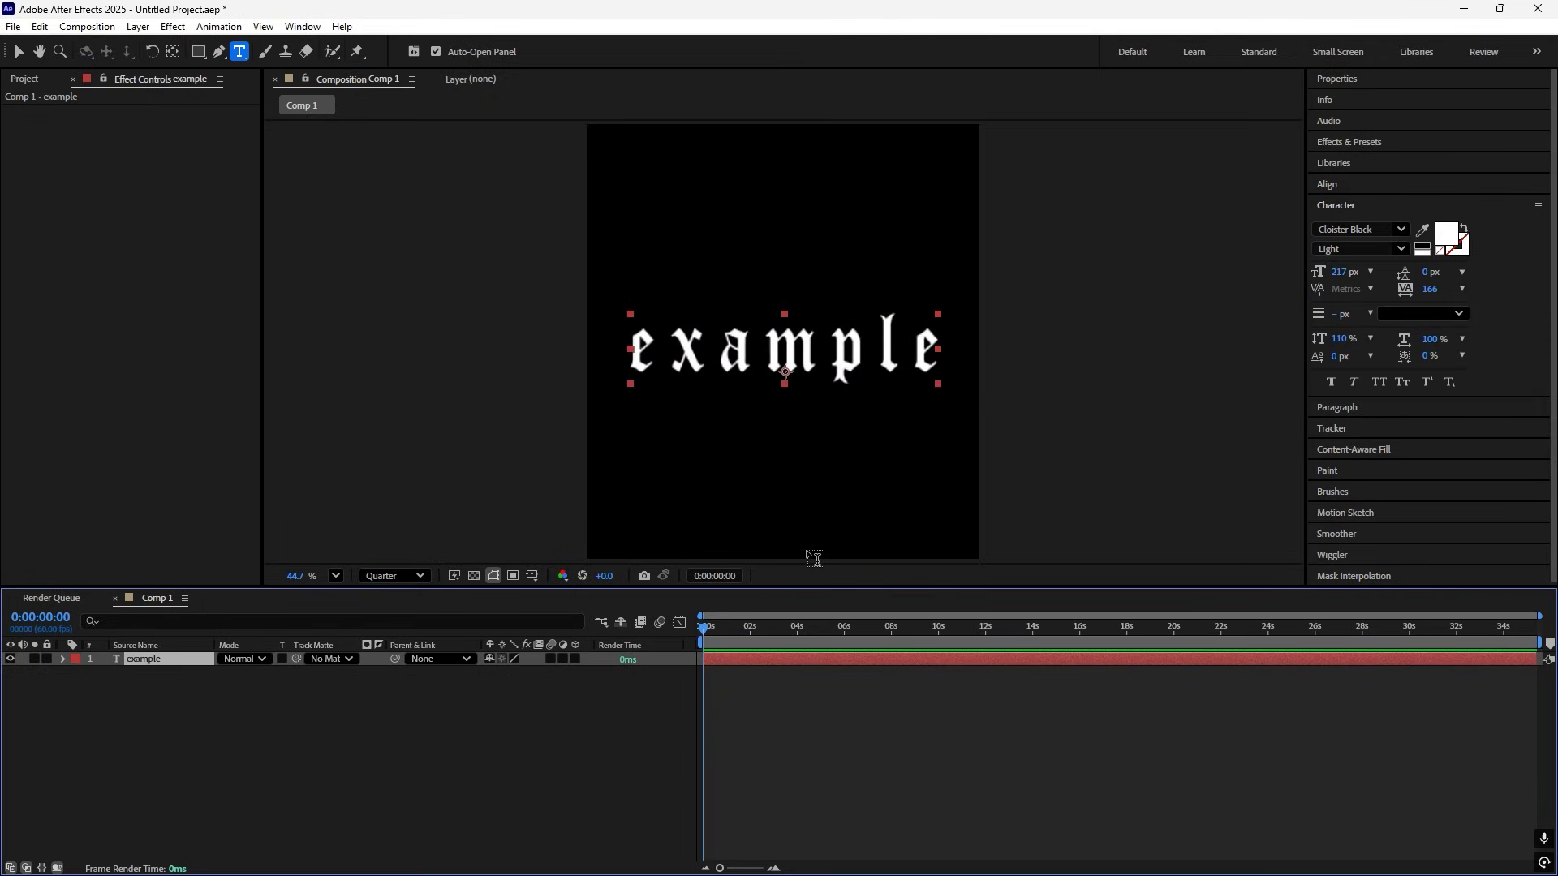
Apply Gradient Ramp to the text with swapped colours and a bright red start colour.
key("ctrl+space")
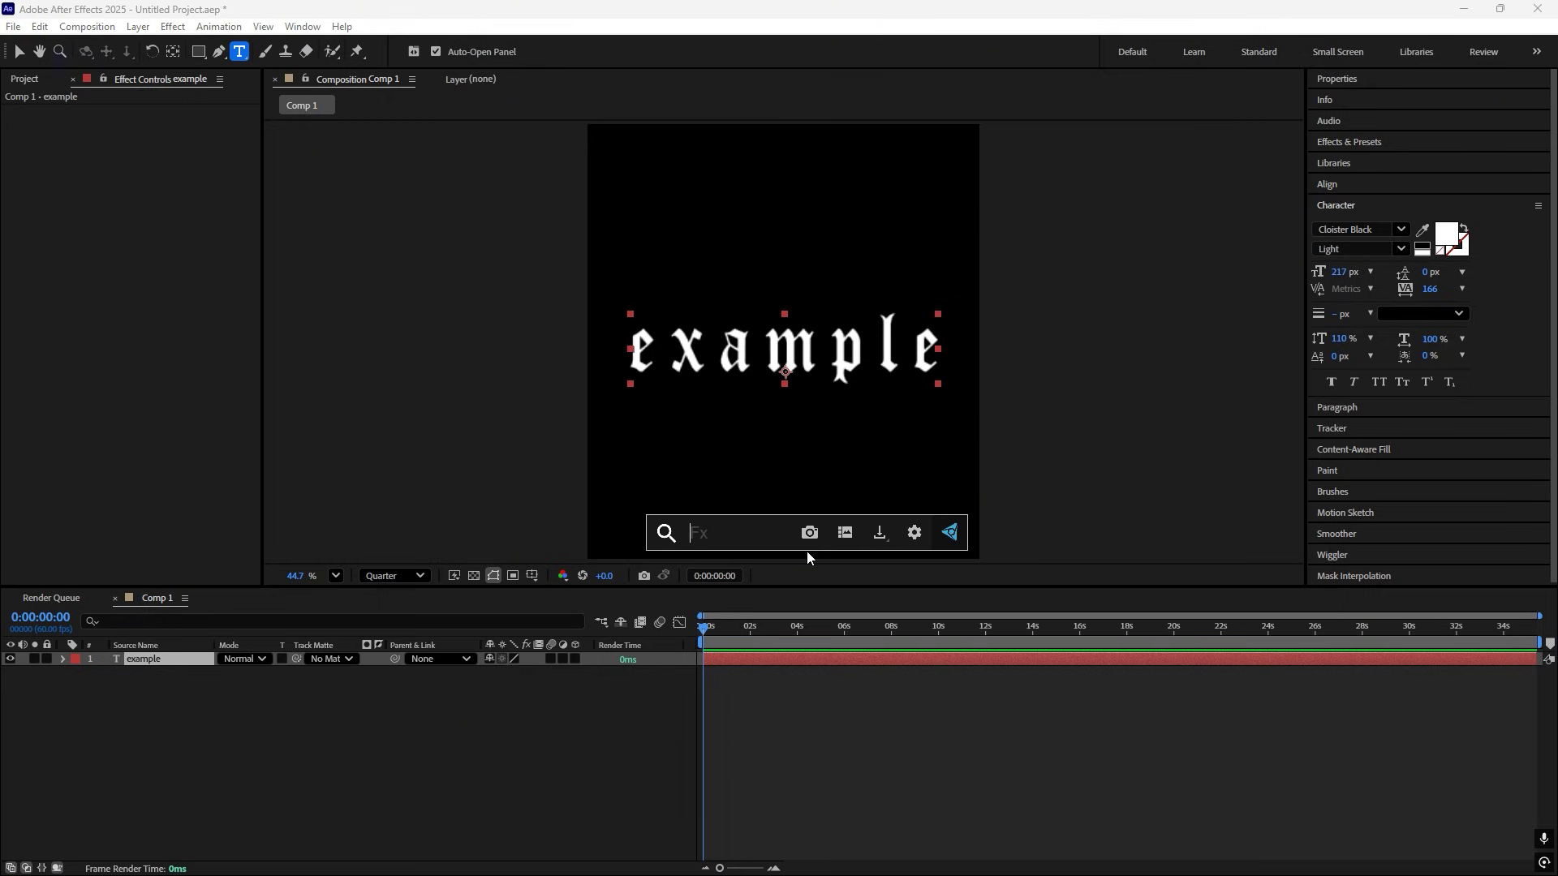
type("gradie")
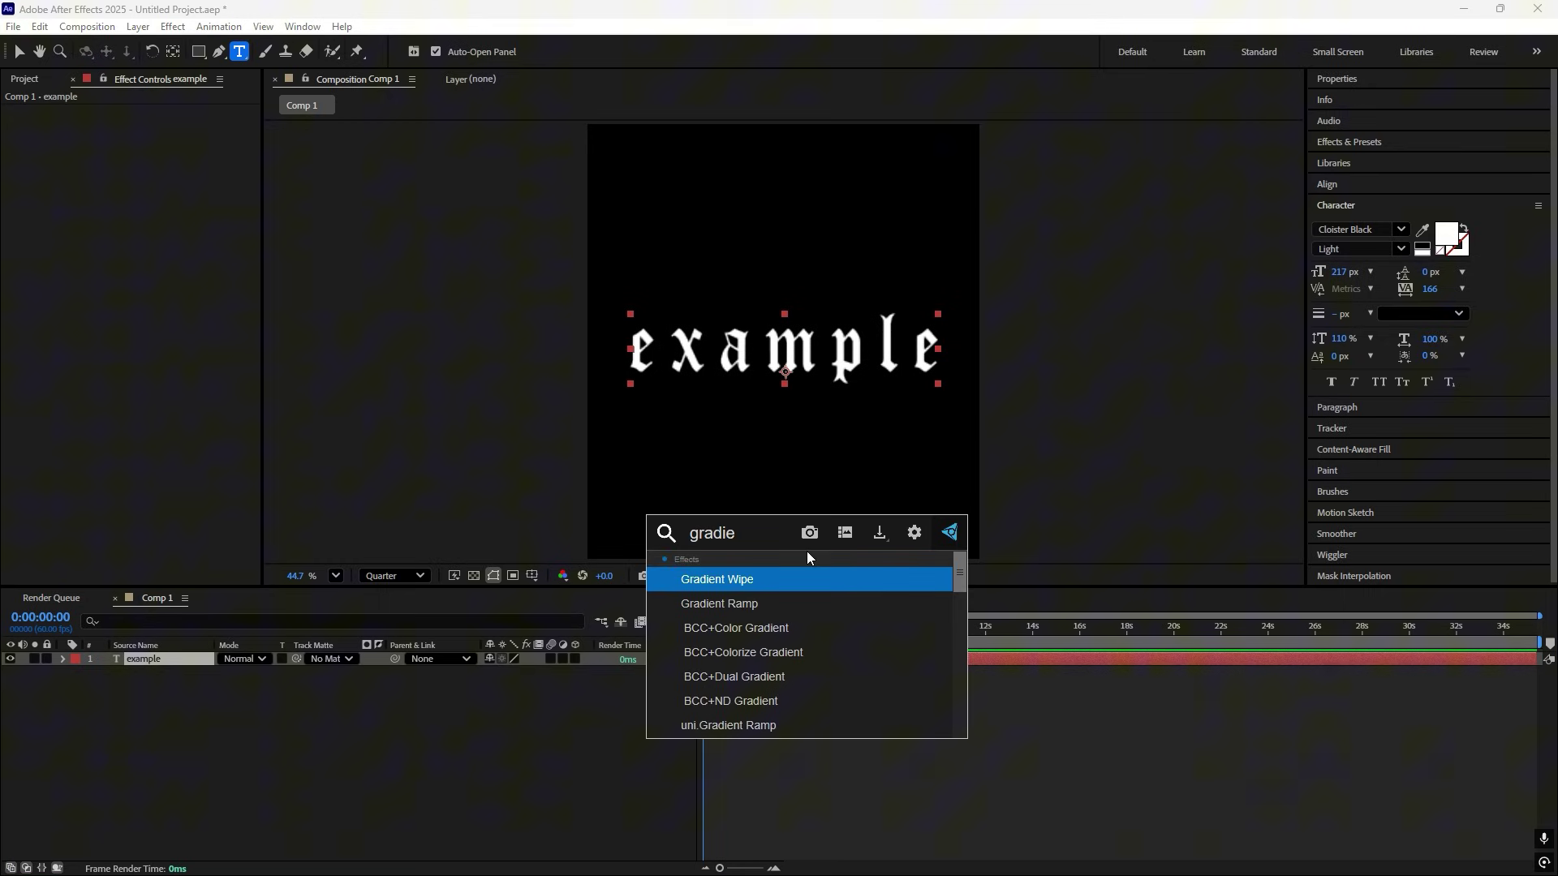
type("nt")
left_click(736, 603)
left_click(804, 738)
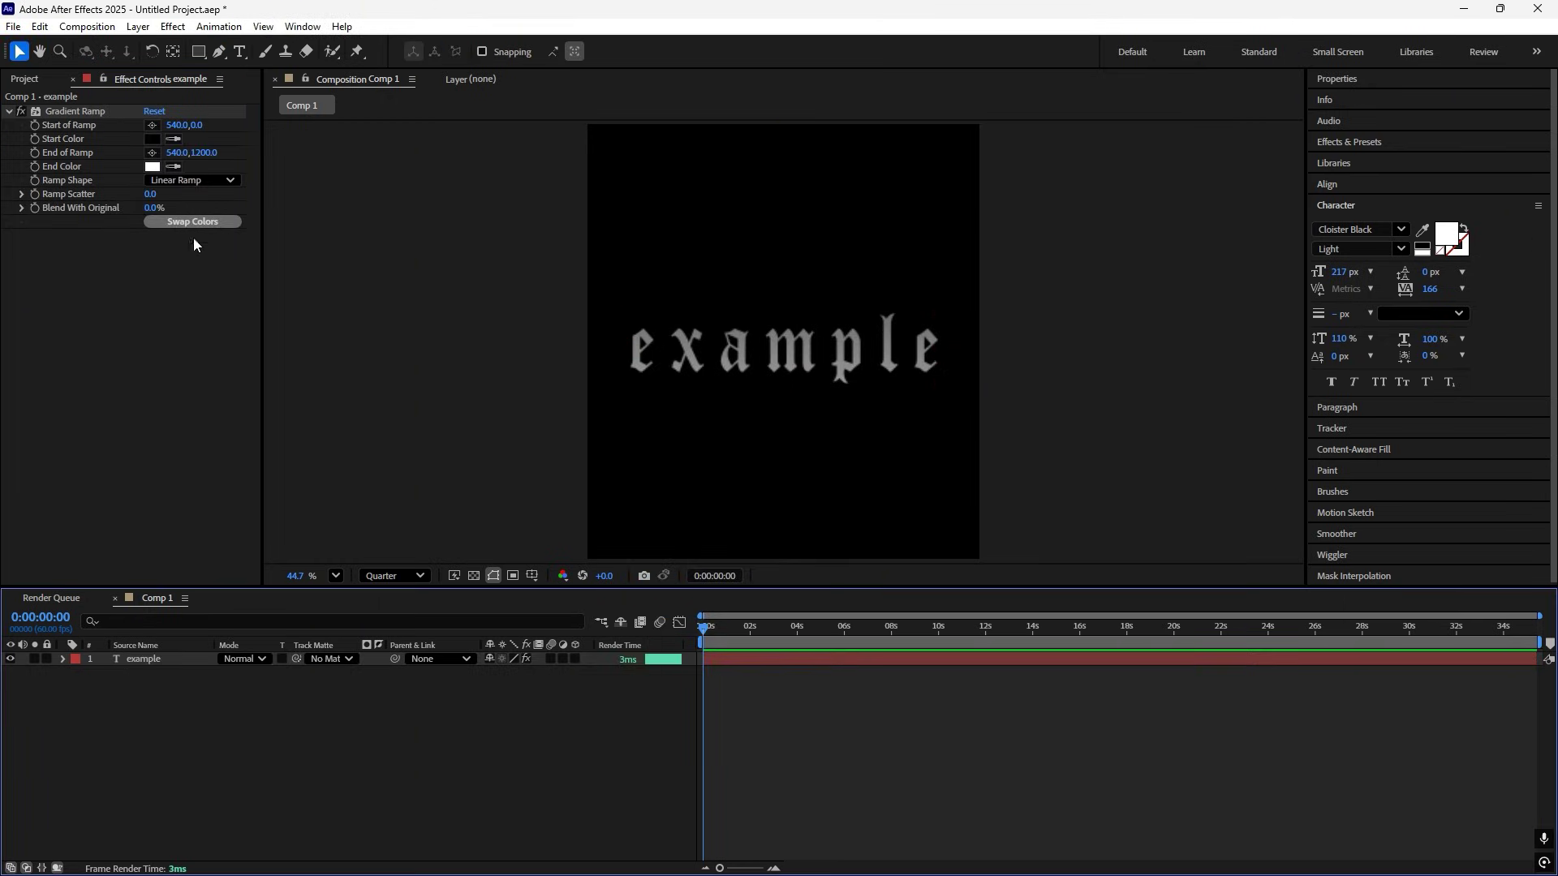
left_click(151, 141)
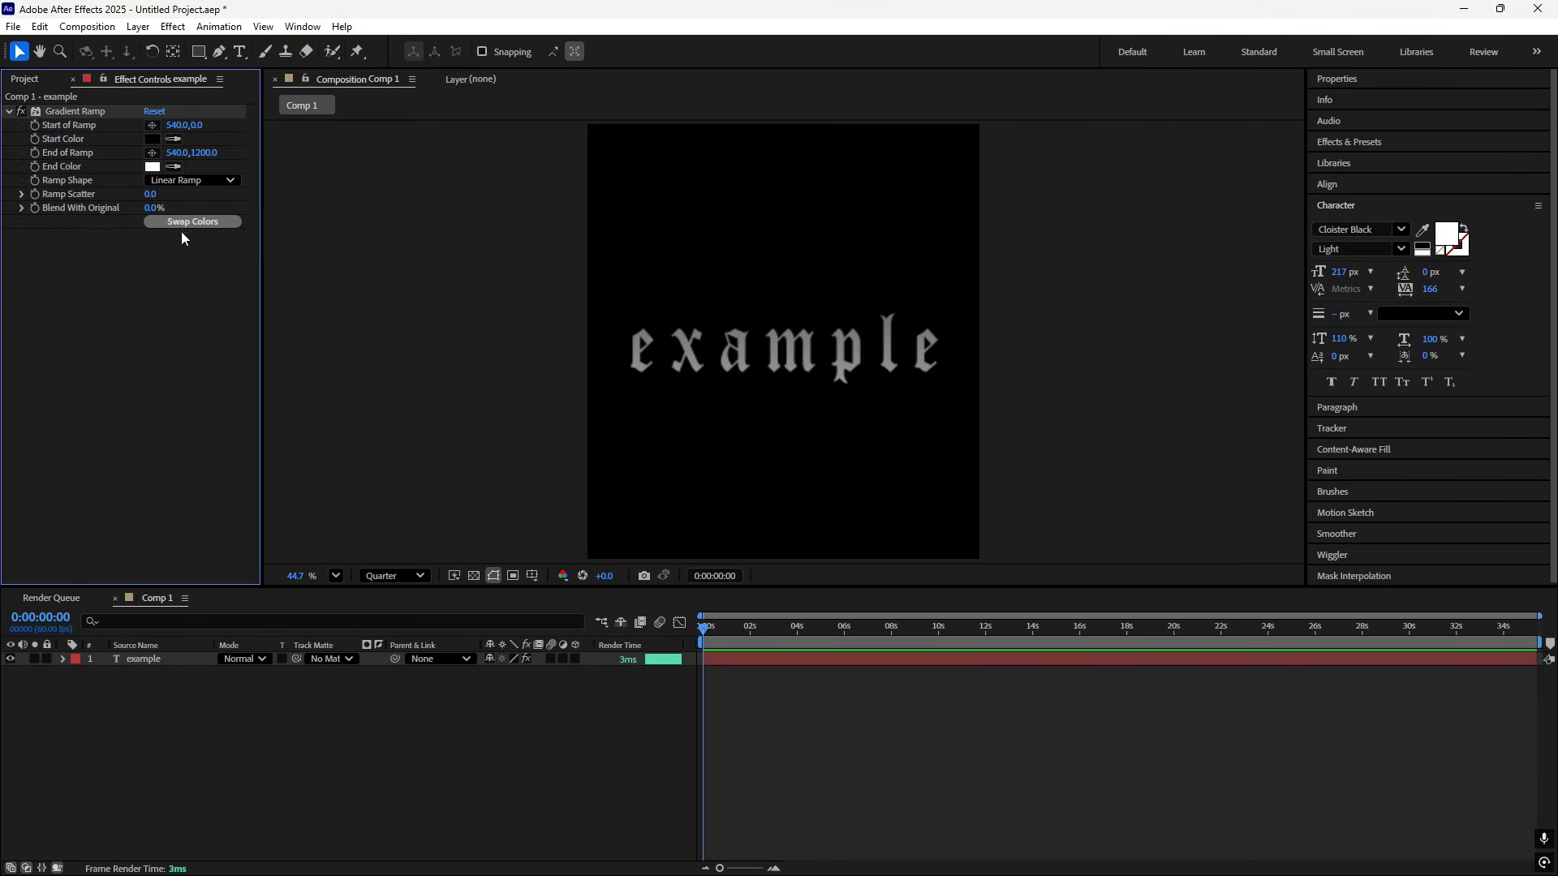
left_click(185, 222)
left_click(152, 140)
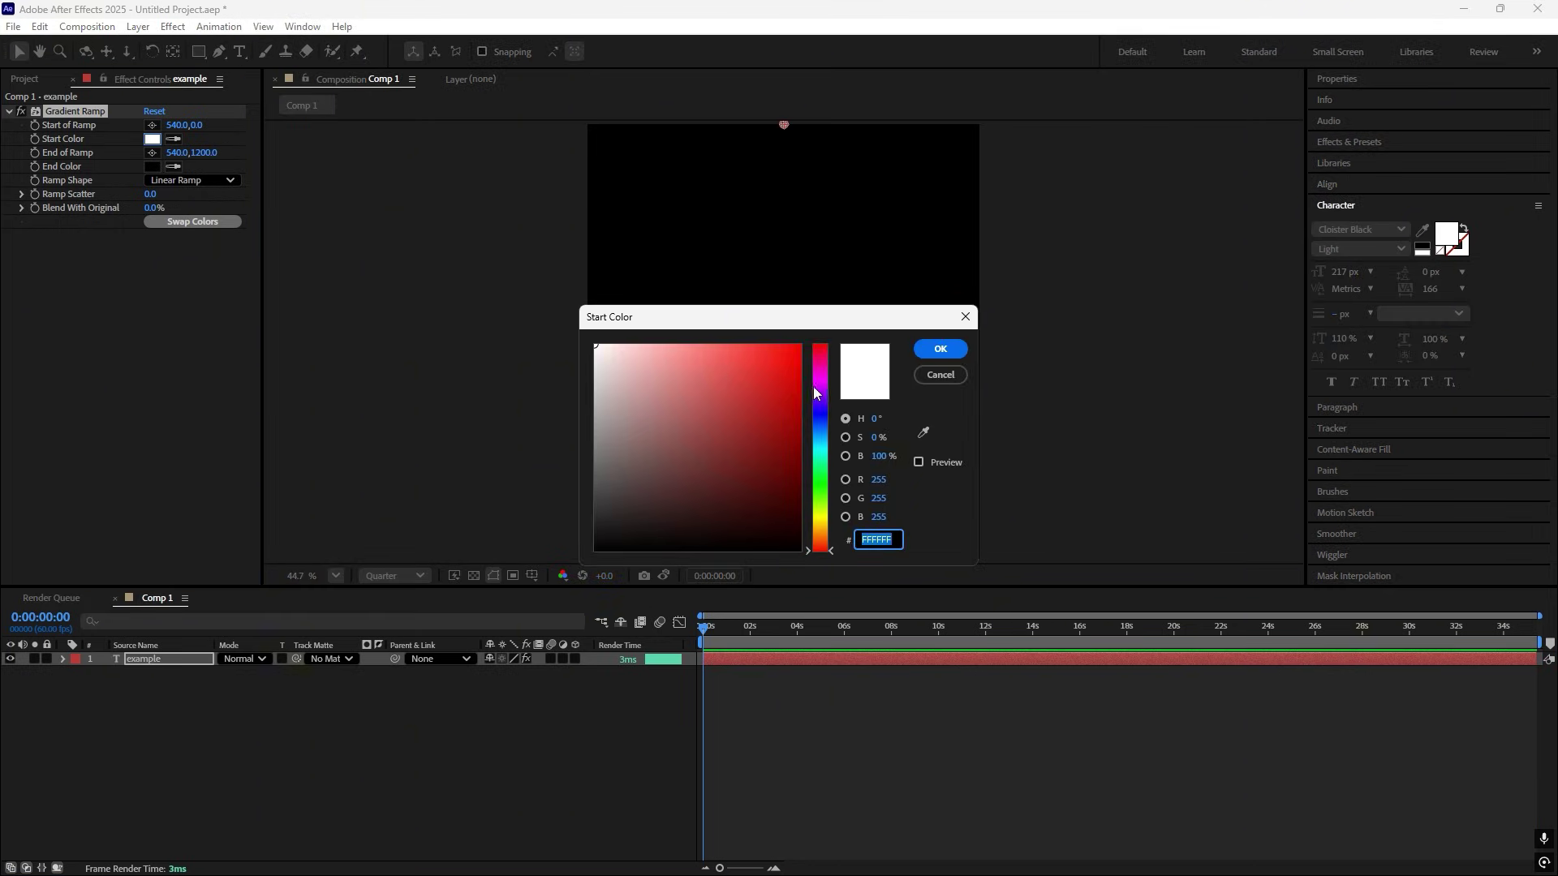
left_click(793, 360)
left_click_drag(857, 313, 919, 269)
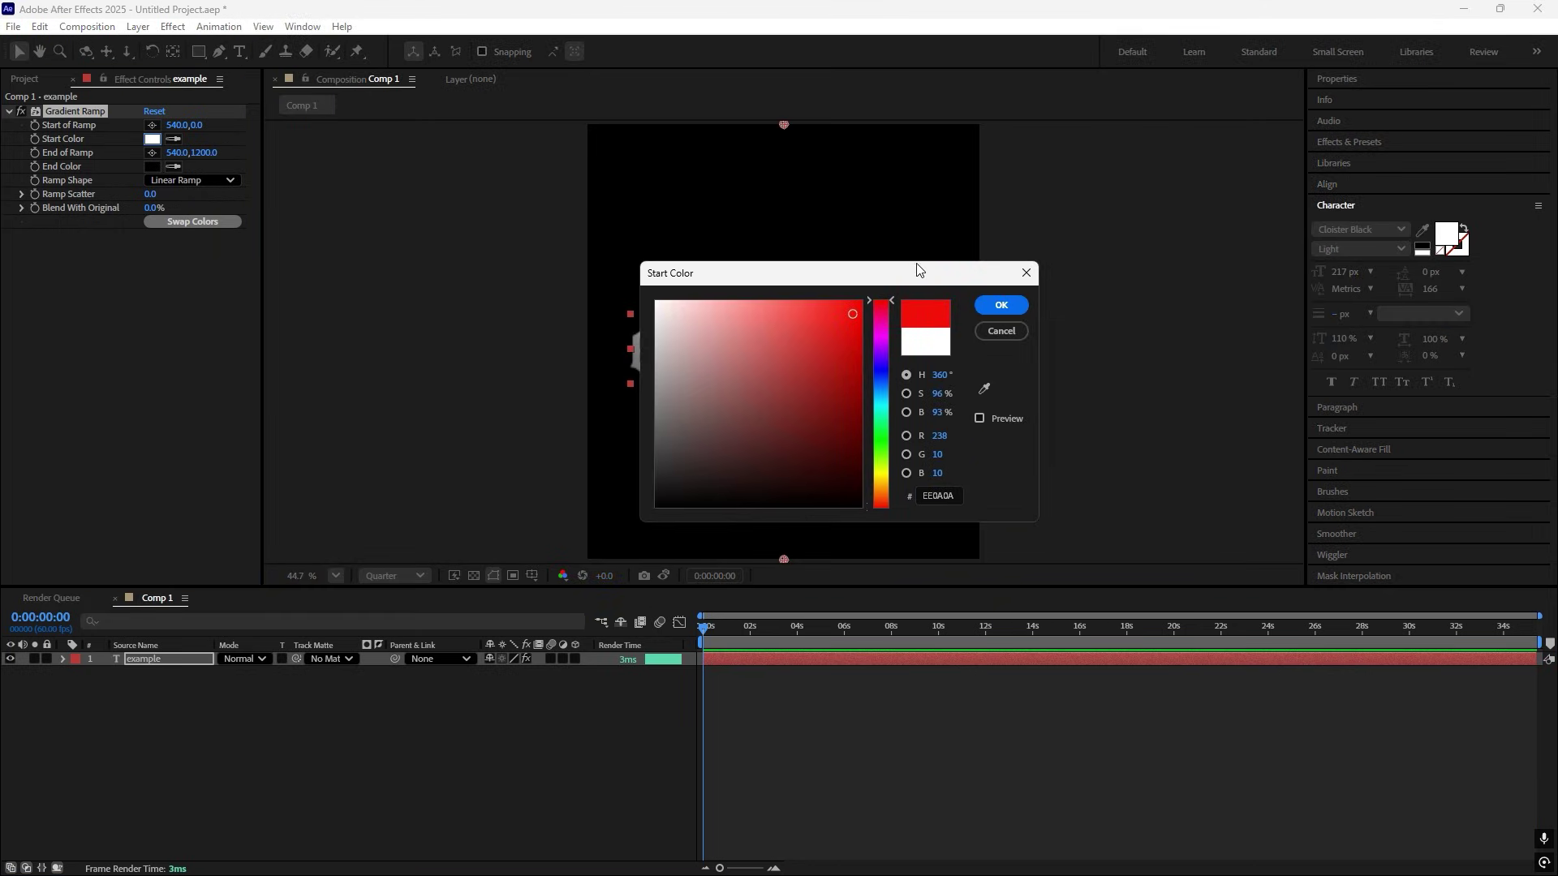
left_click(994, 303)
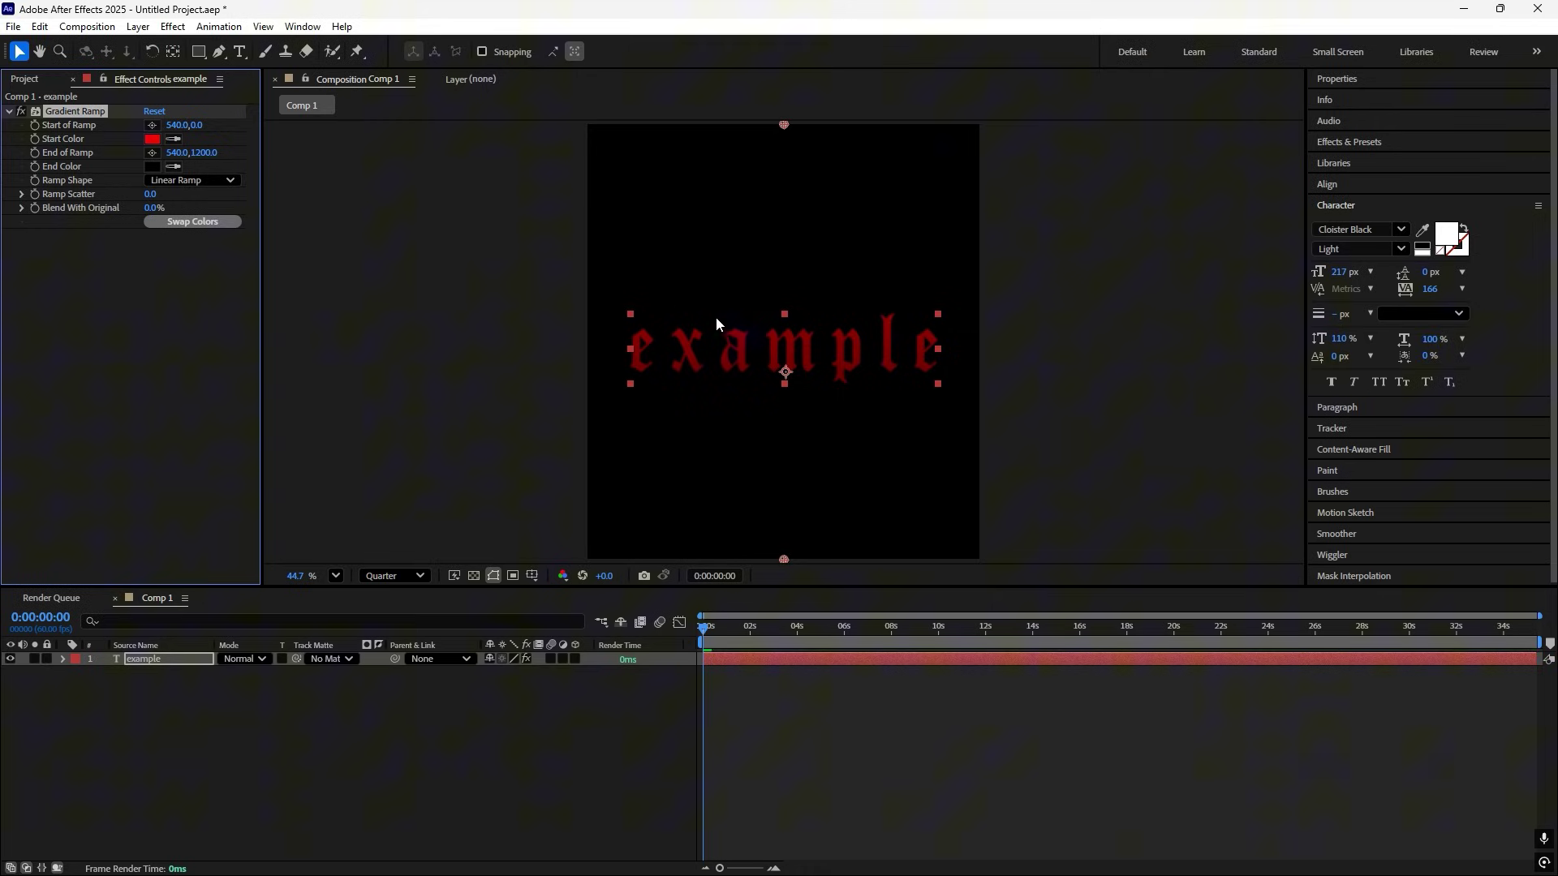
Move the gradient start down to the text and the end just below it.
left_click_drag(785, 130, 781, 282)
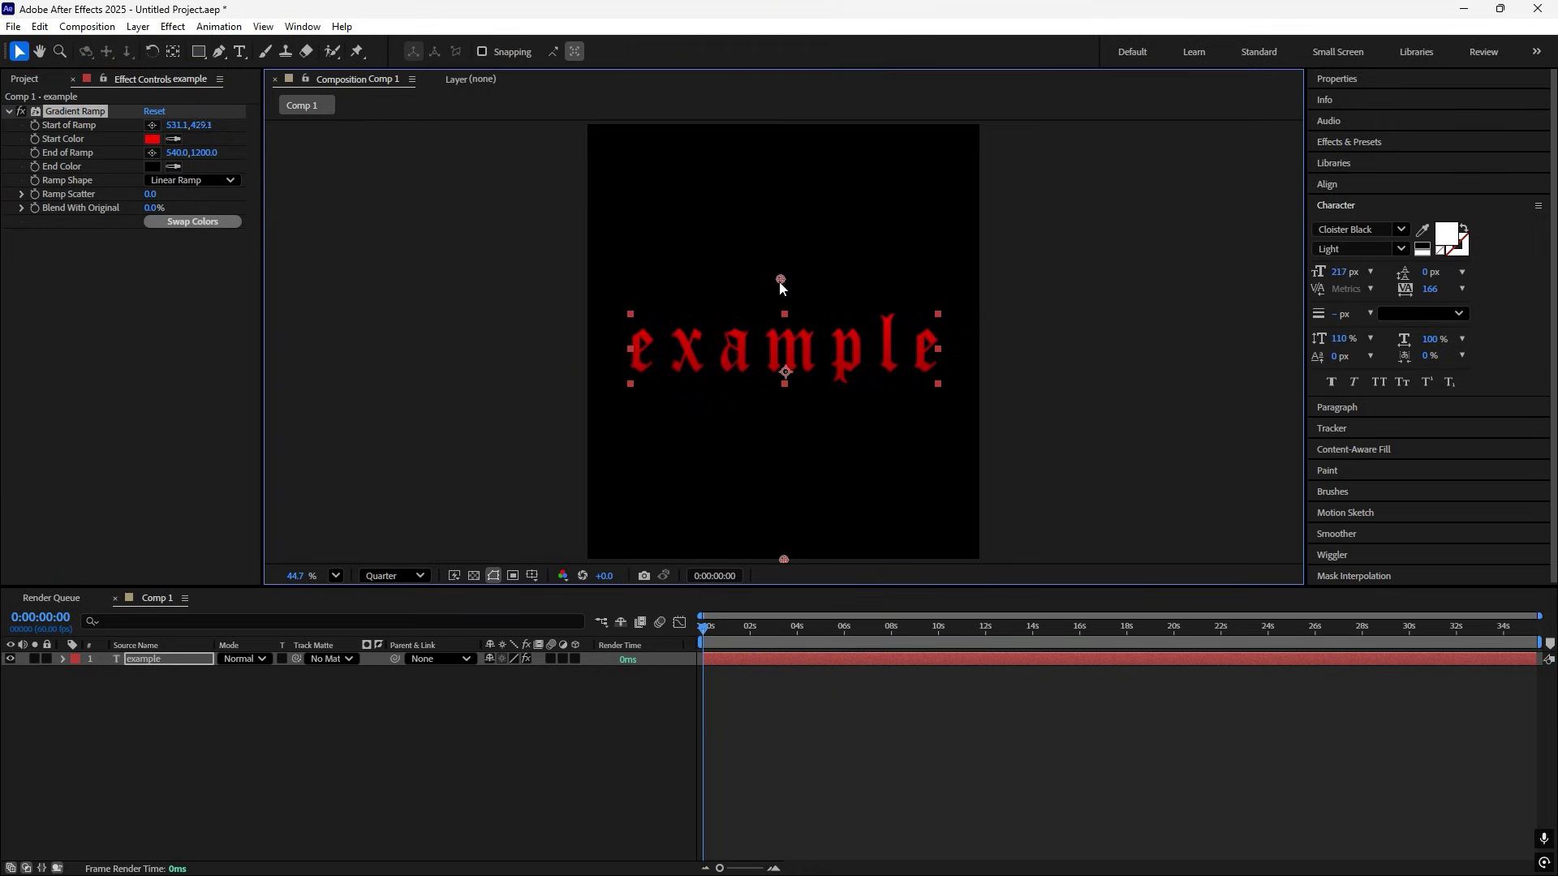
left_click(152, 152)
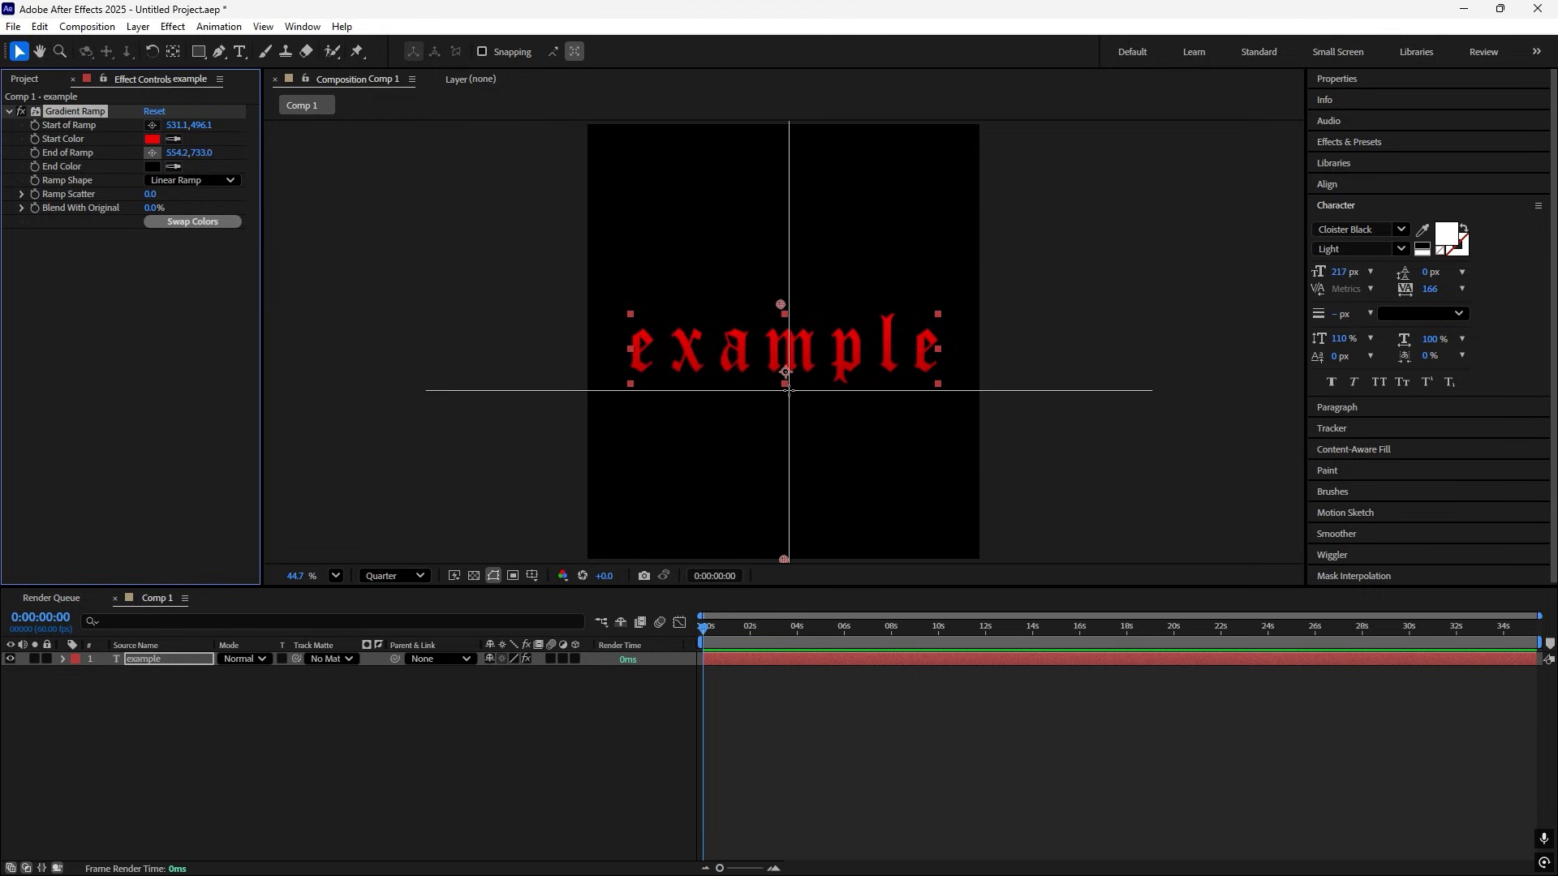
left_click(789, 390)
left_click_drag(790, 390, 789, 396)
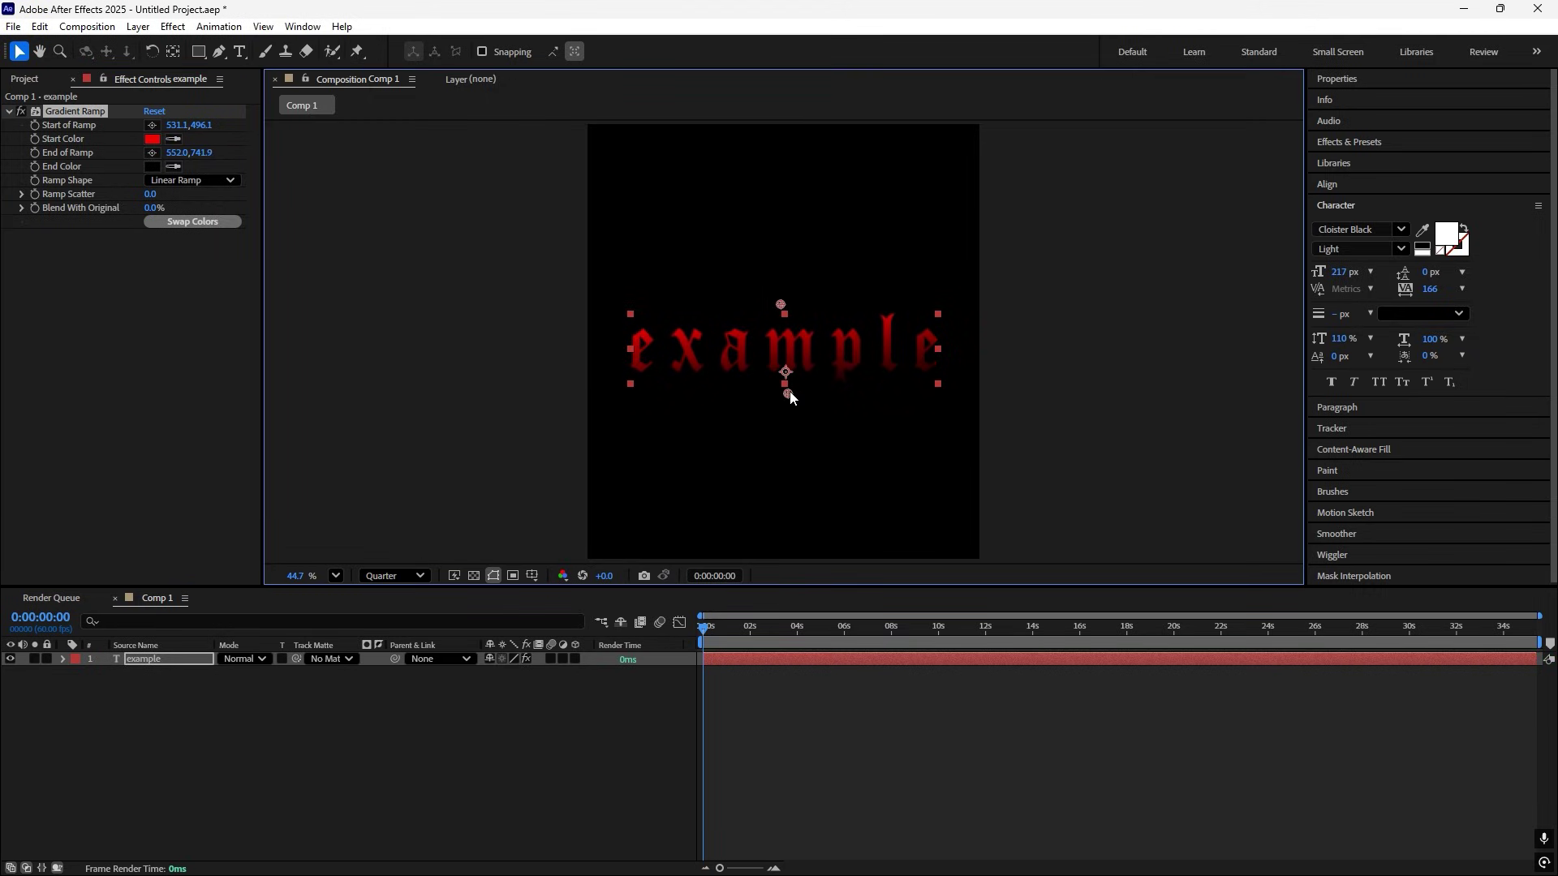
Pre-compose the text into example Comp 1 and select the new layer.
key("ctrl+shift+c")
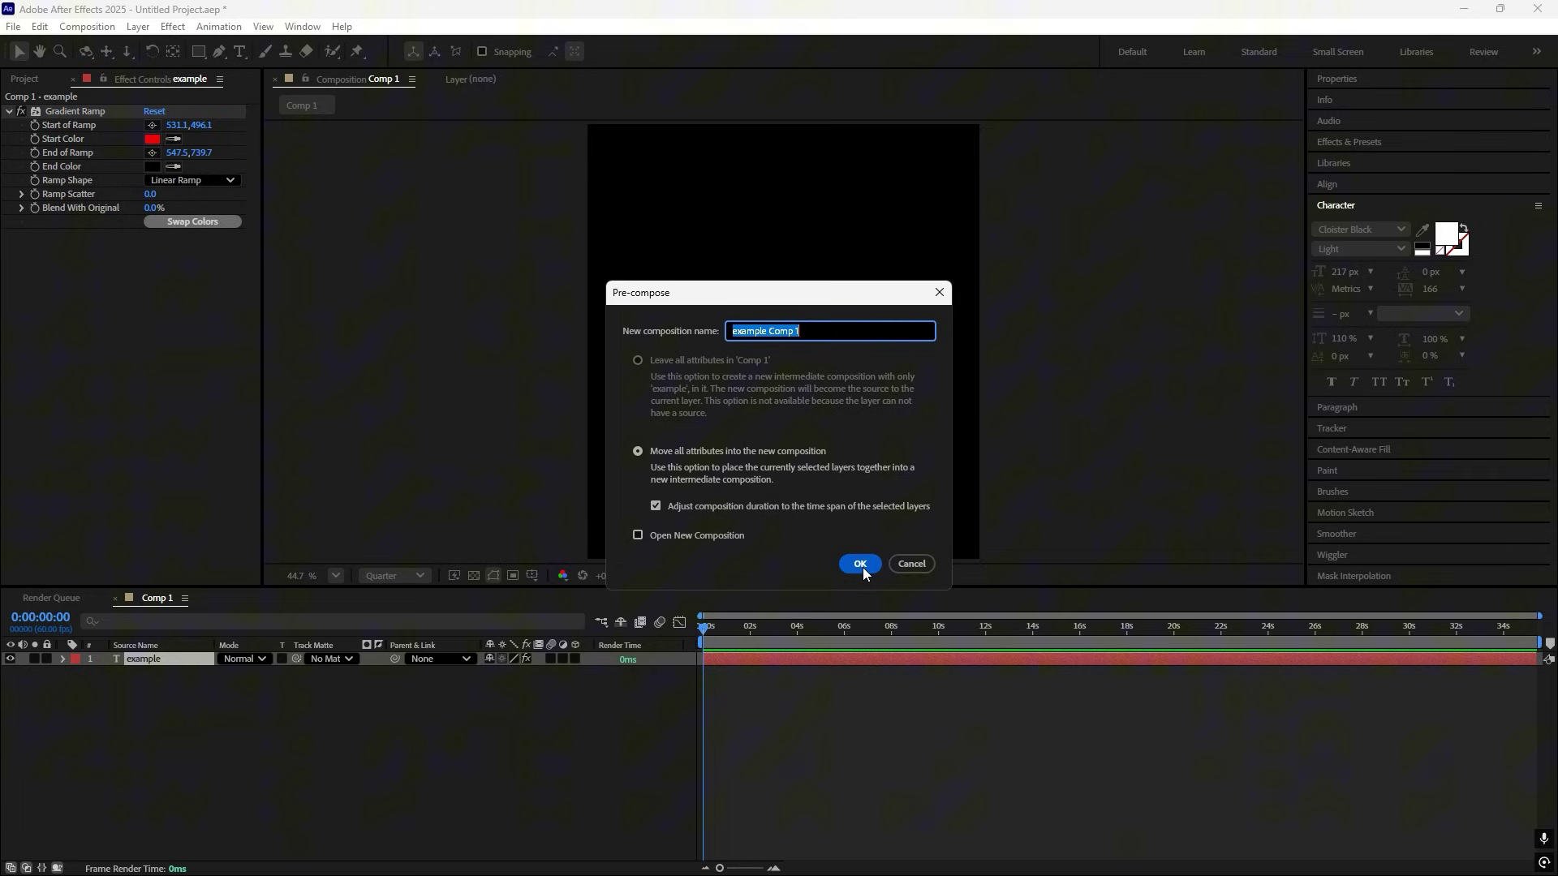
left_click(863, 568)
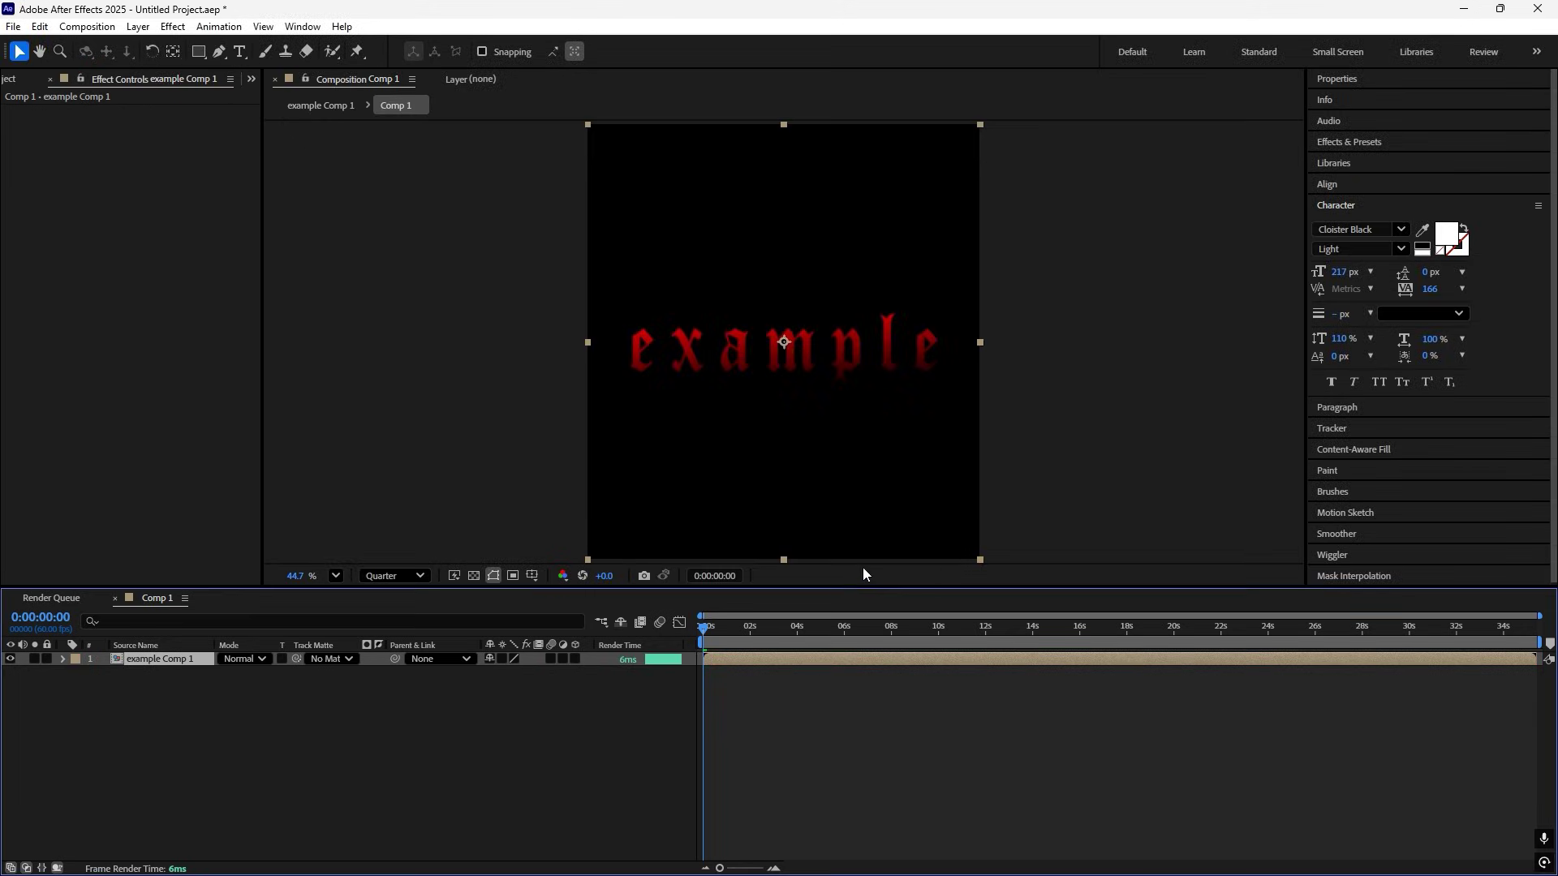
left_click(787, 737)
left_click(752, 665)
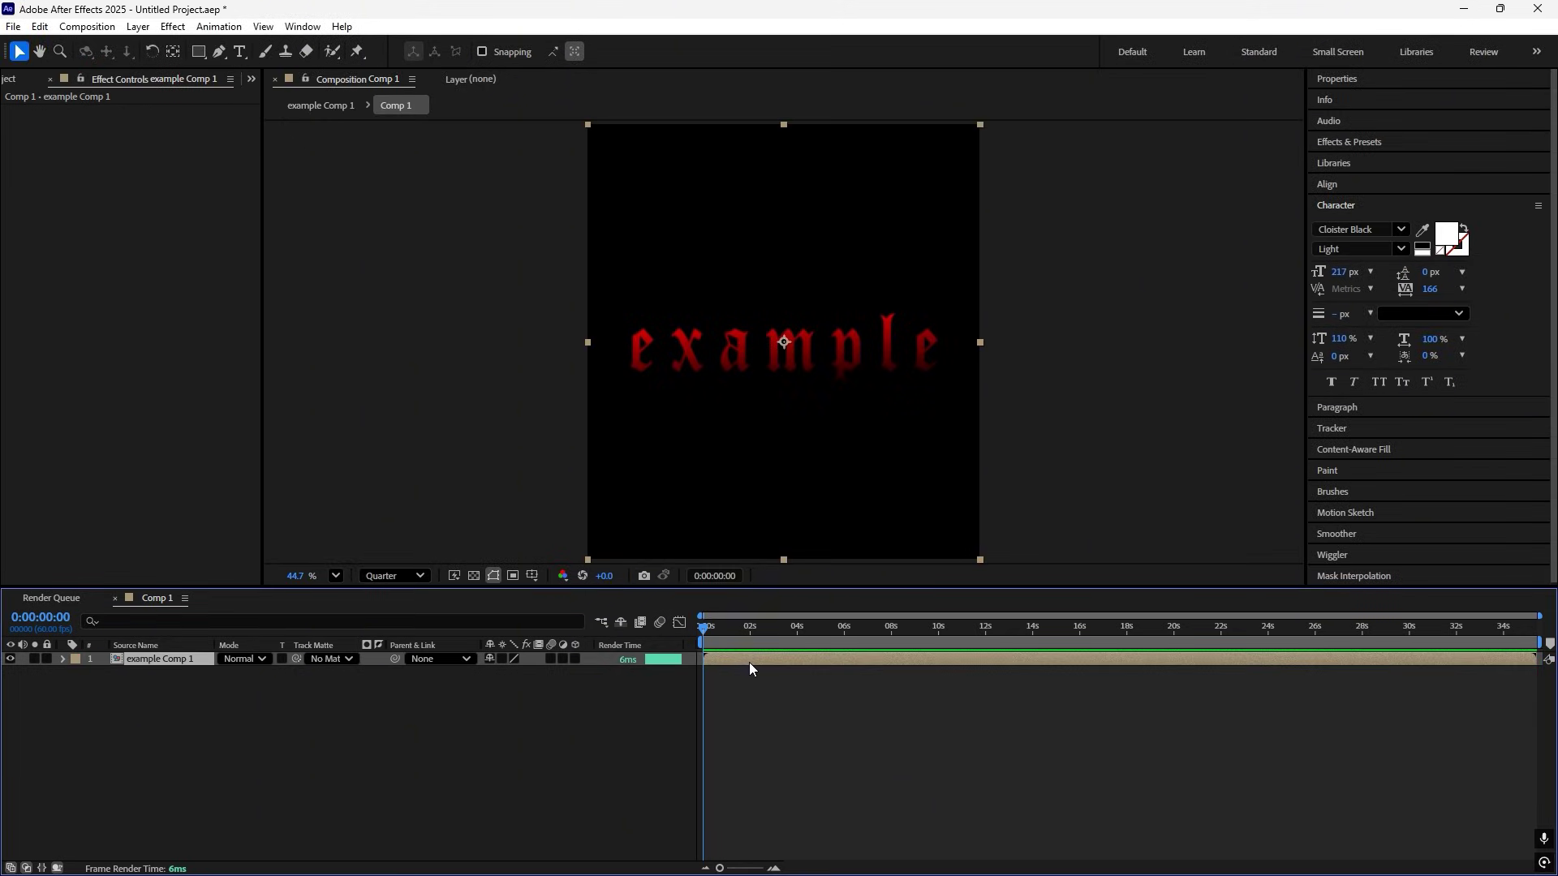
Apply S_Flicker to example Comp 1 with amplitude 0.4 and random frequency 20.
key("ctrl+space")
type("flicker")
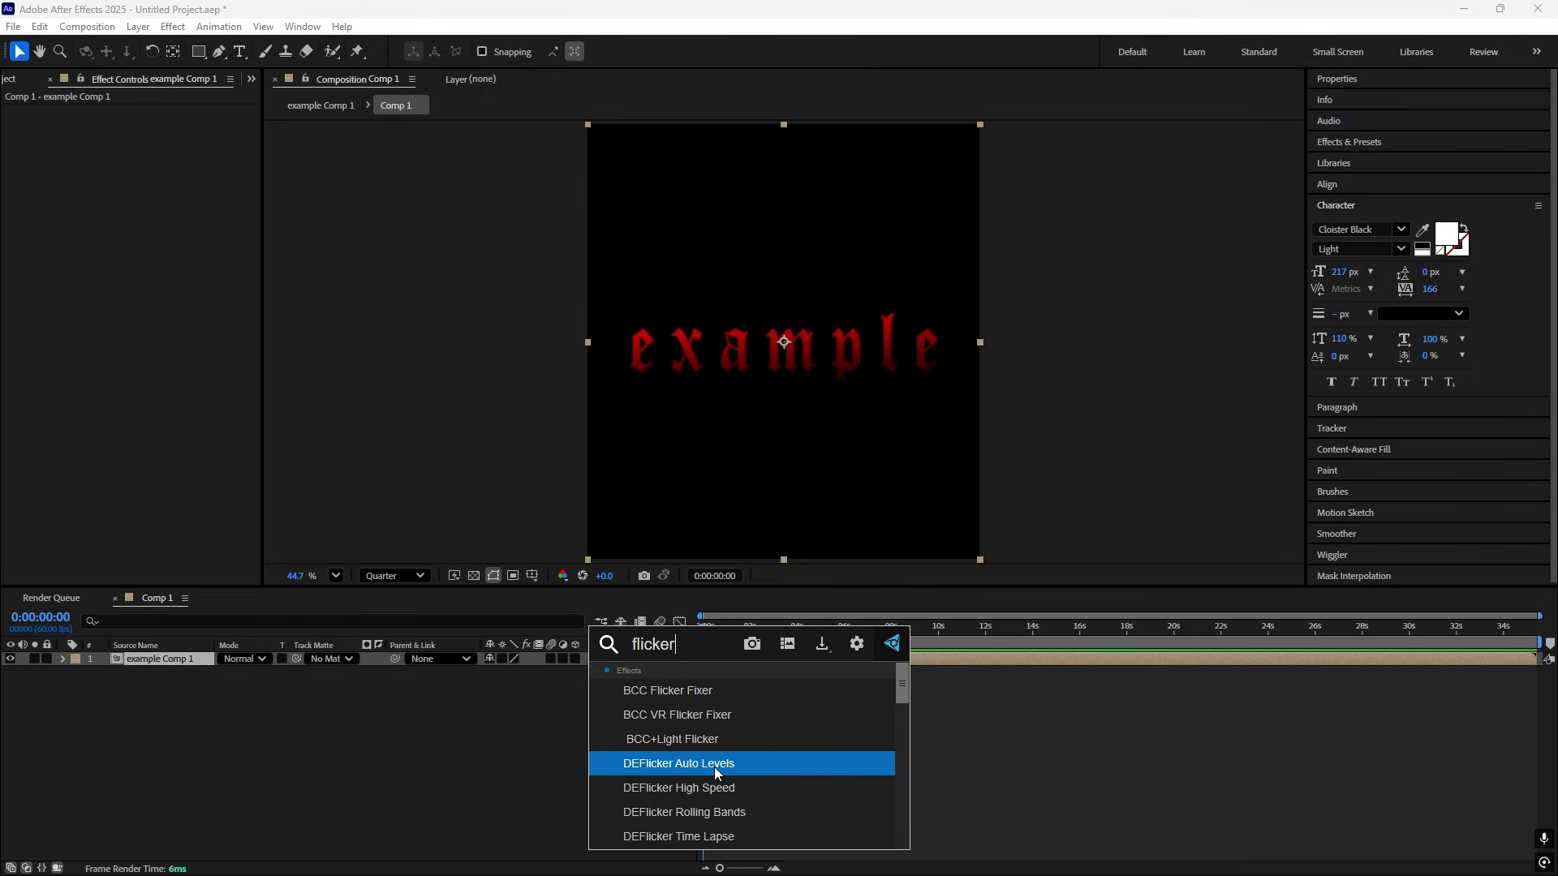
scroll(882, 767, "down", 2)
left_click(883, 766)
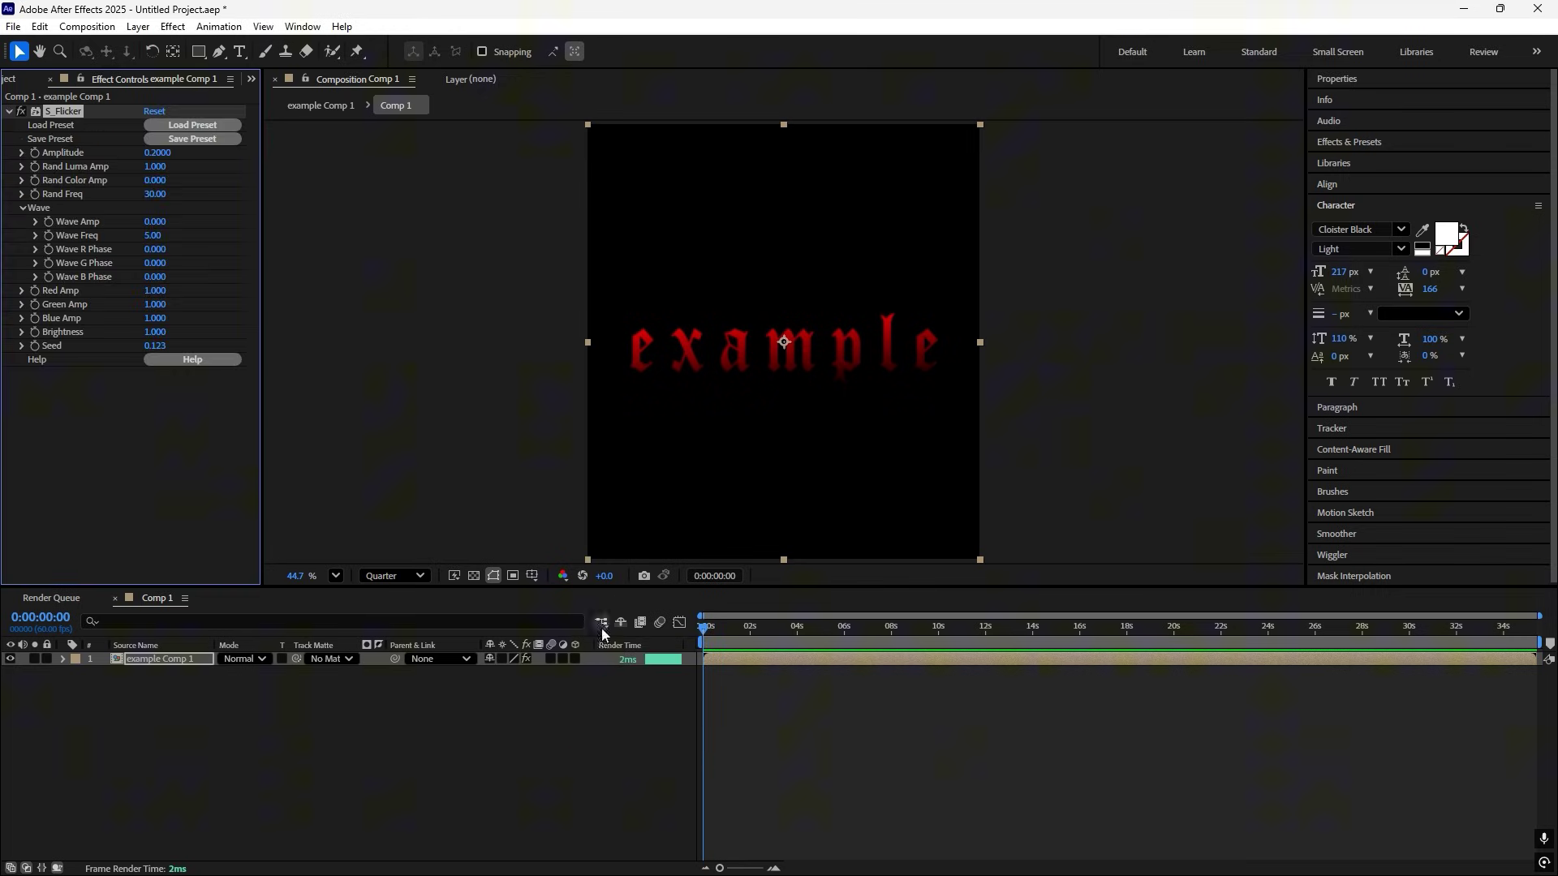
left_click(157, 152)
type("0.4")
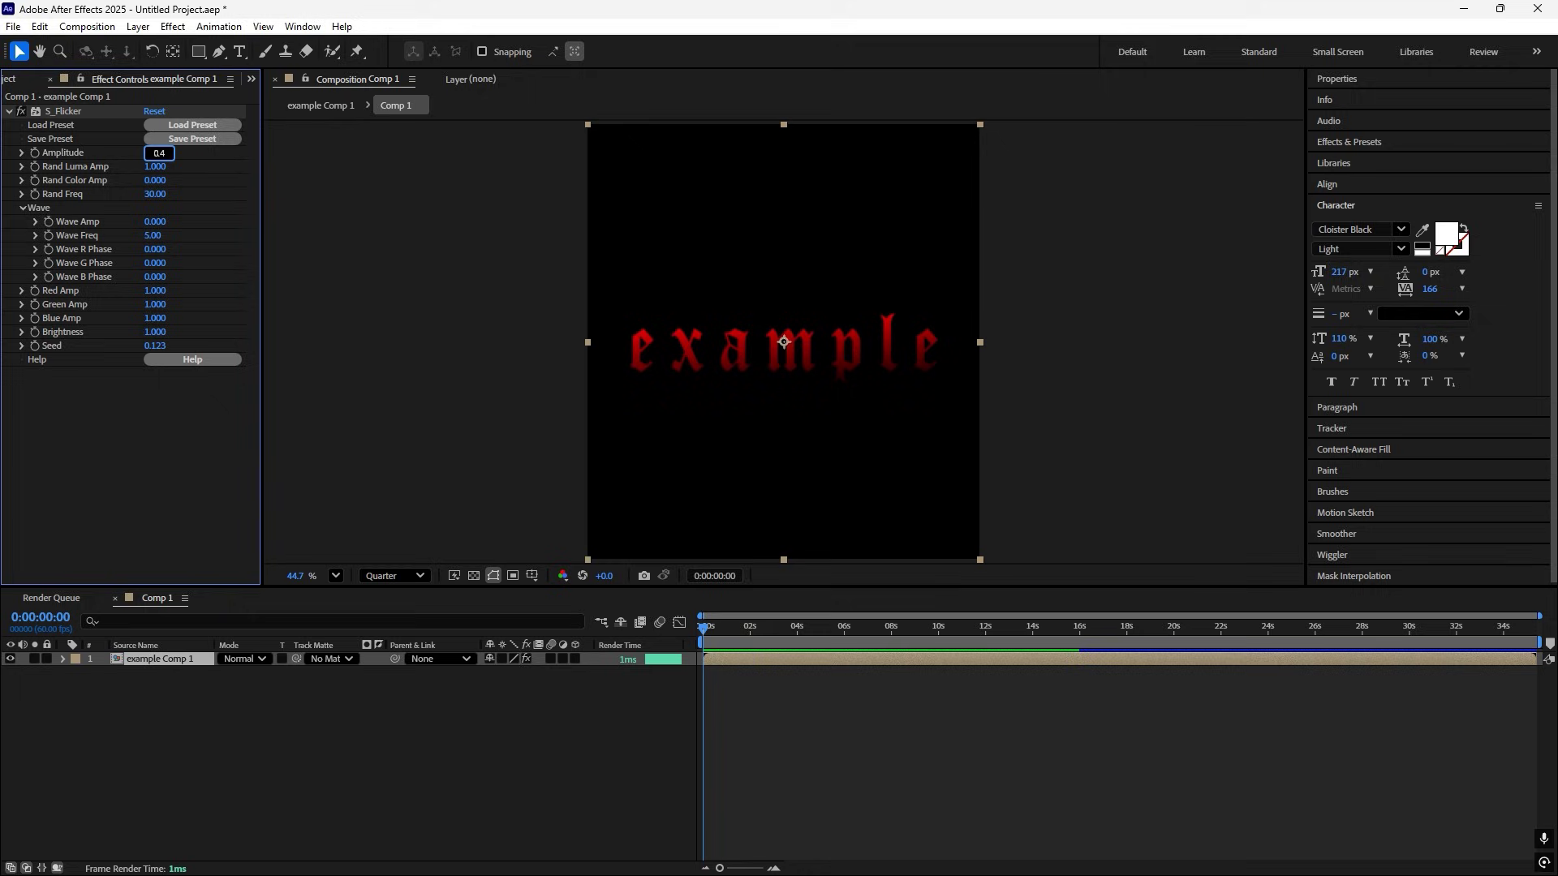
left_click(159, 191)
type("2")
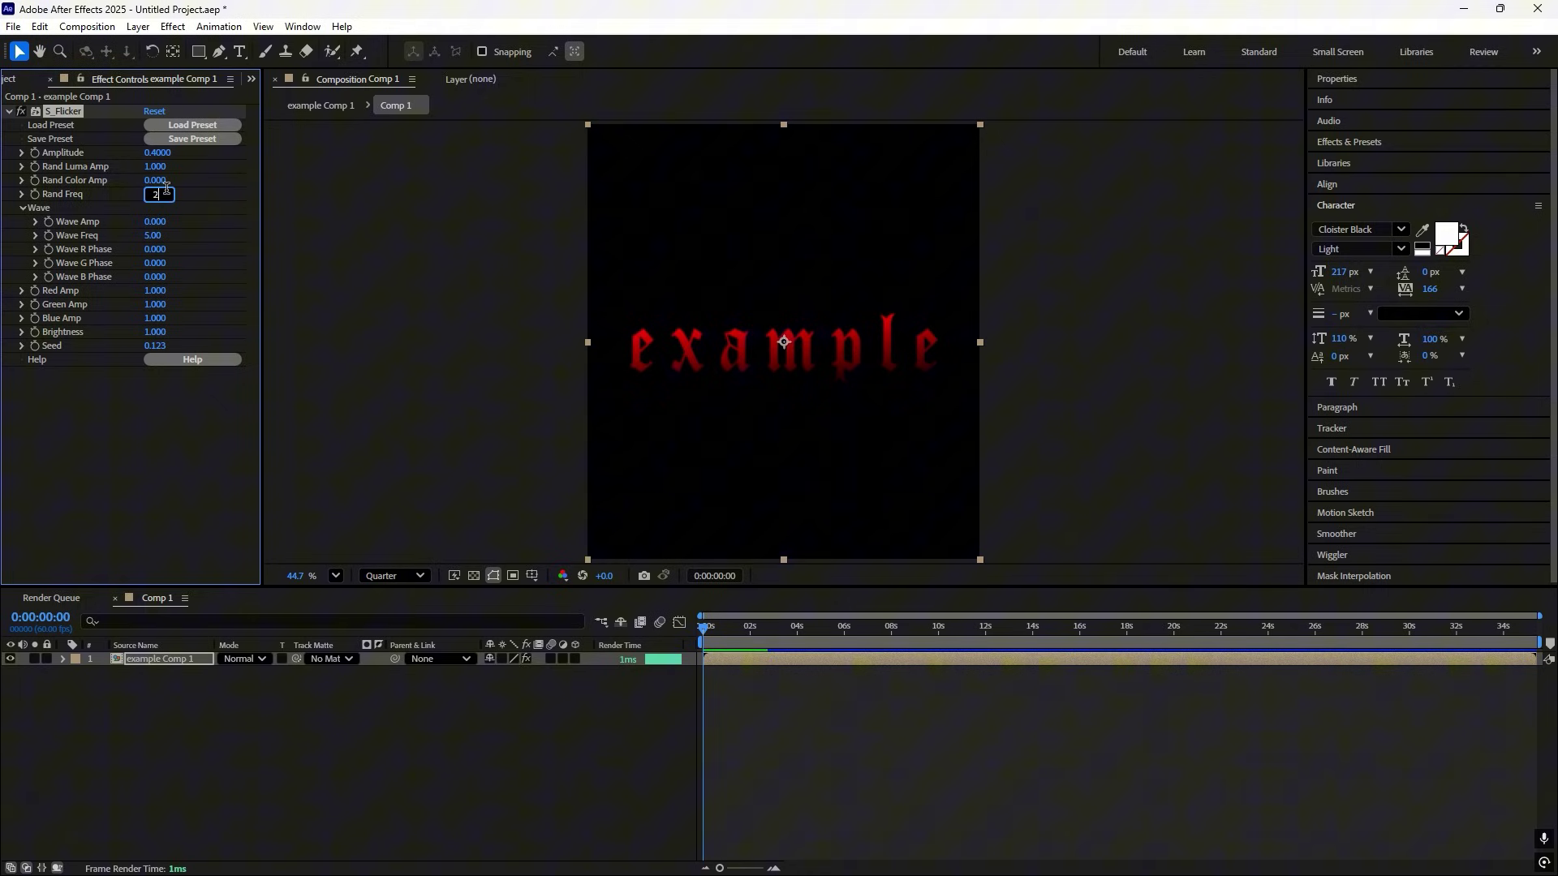
type("0.00")
left_click(843, 735)
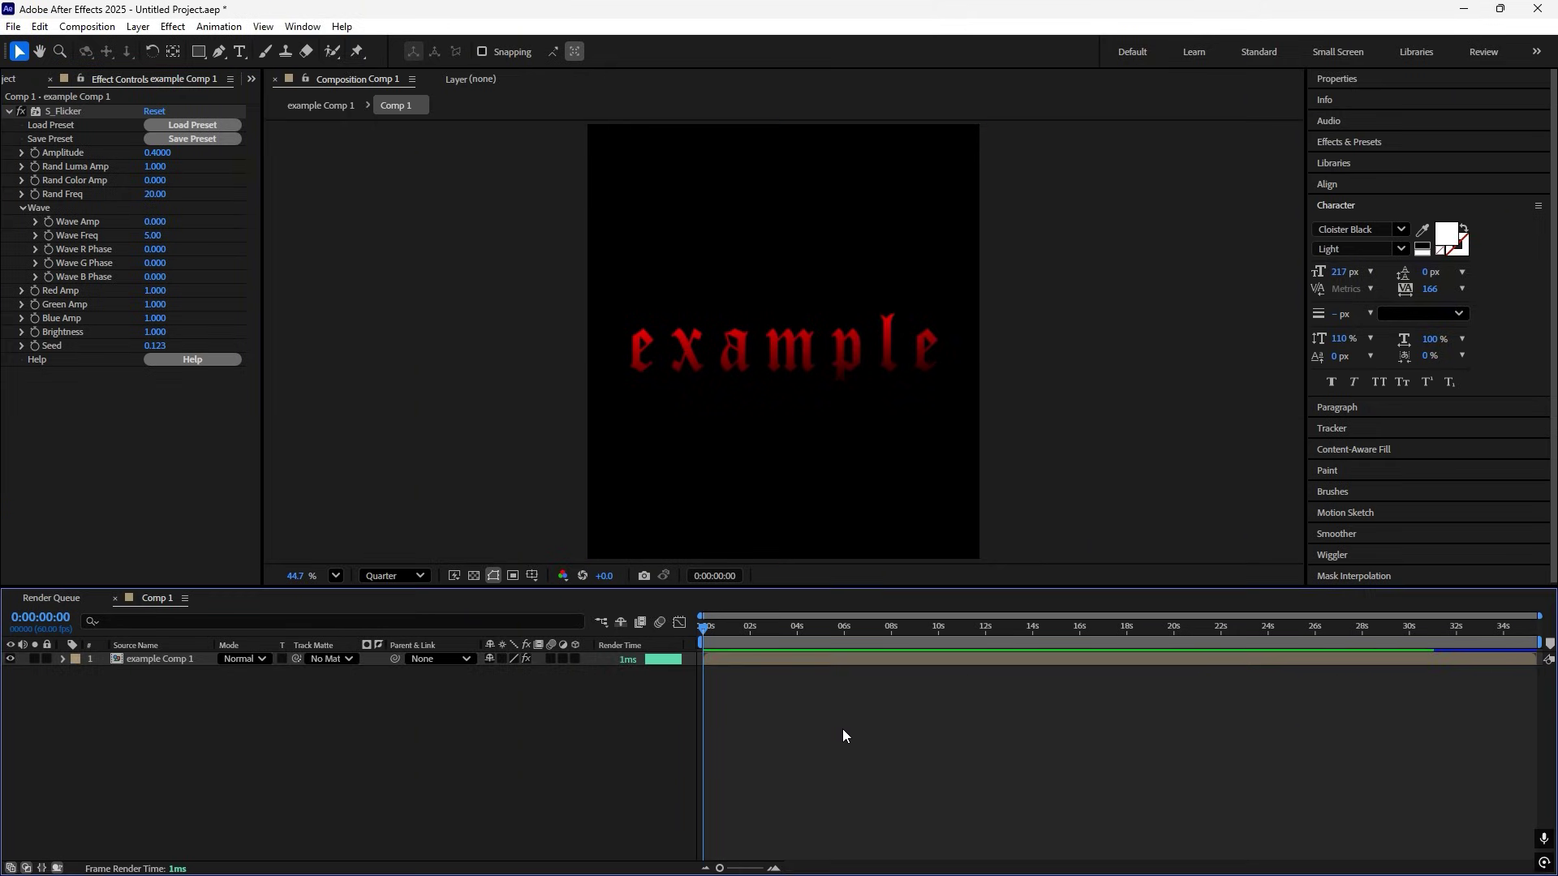
Preview the flicker animation, then reselect the example Comp 1 layer.
key("space")
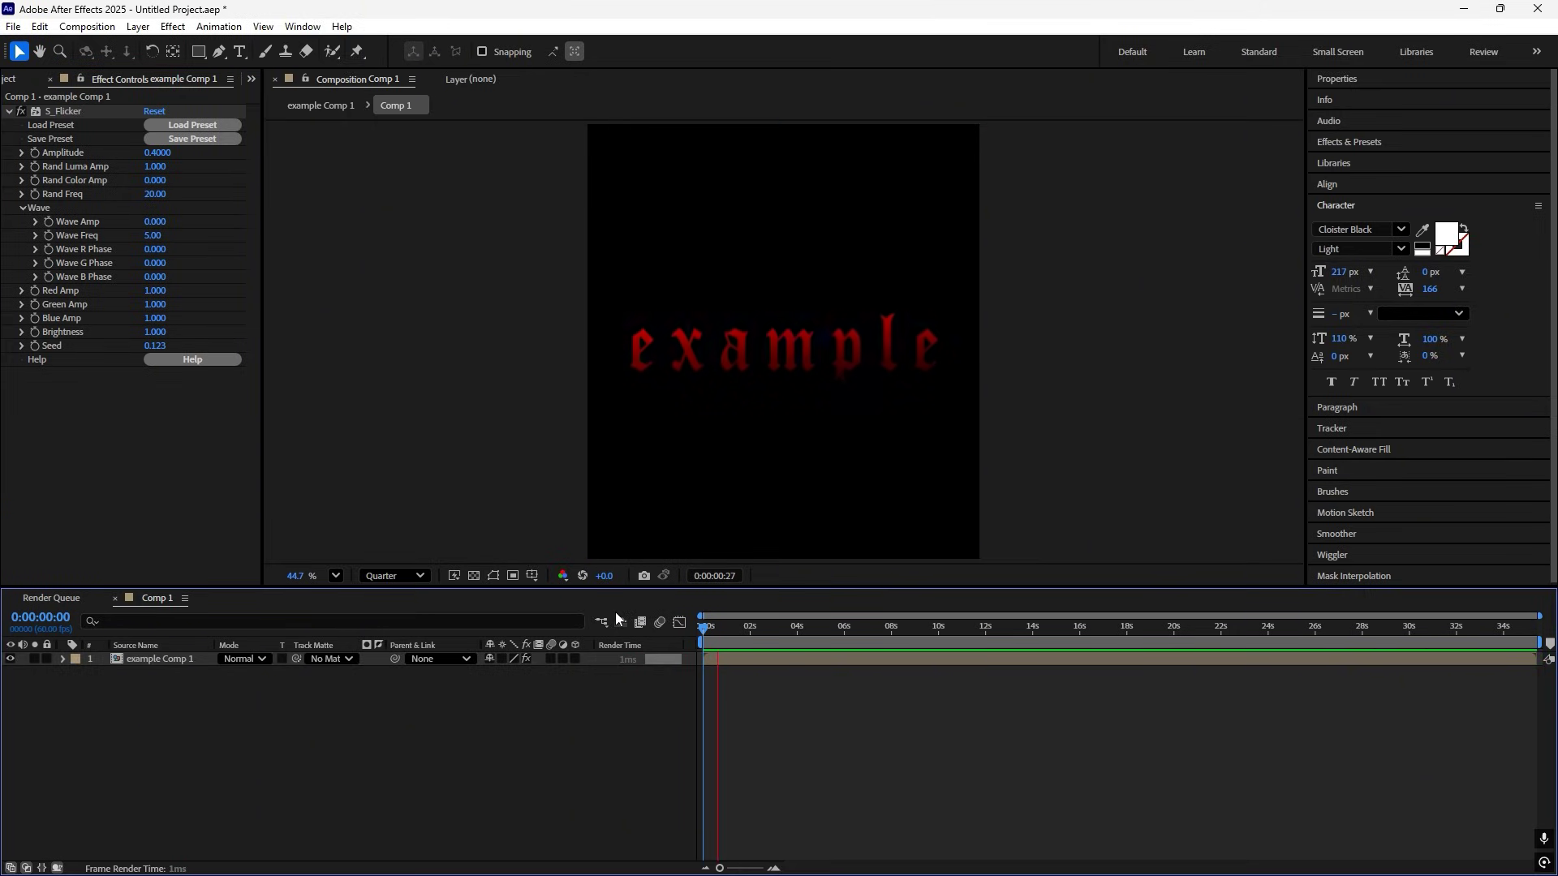
key("space")
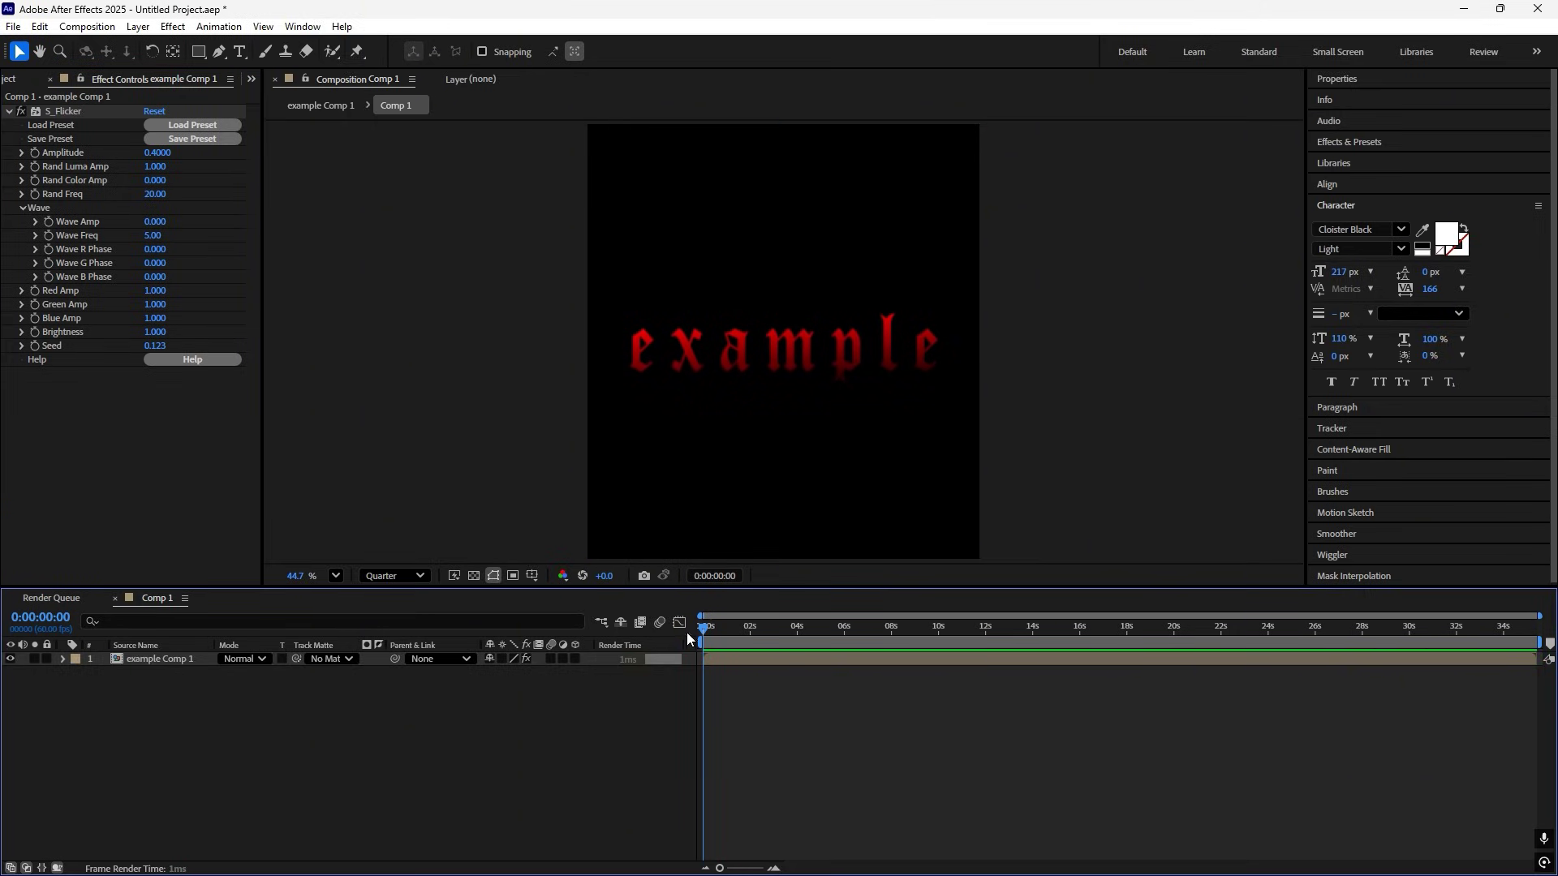
left_click(723, 662)
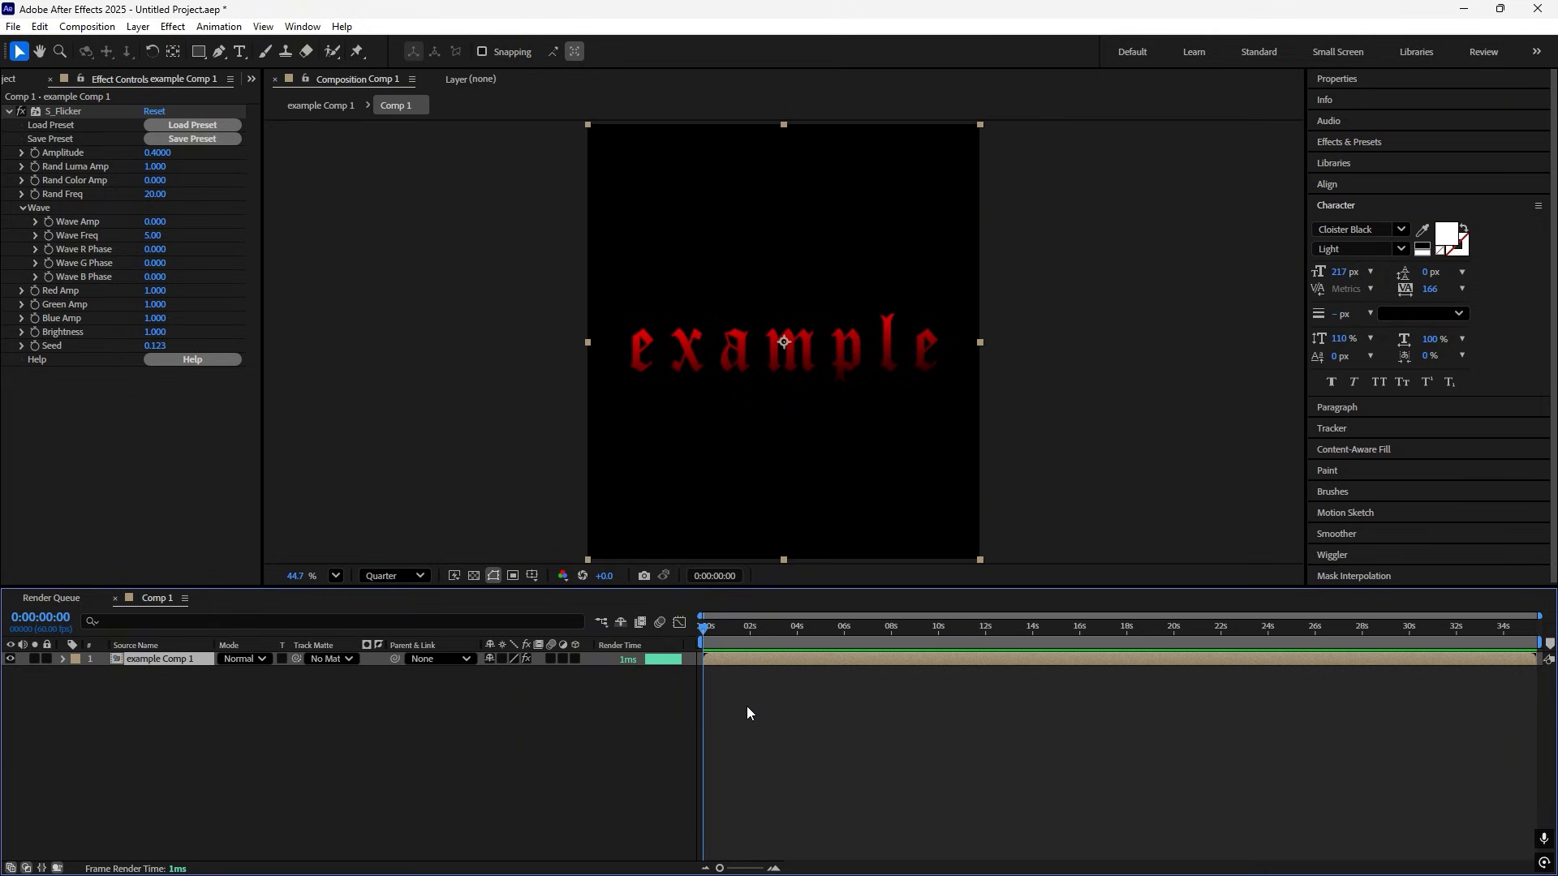
Apply S_Shake to the text with amplitude 0.1 and frequency 3.
key("ctrl+space")
type("sh")
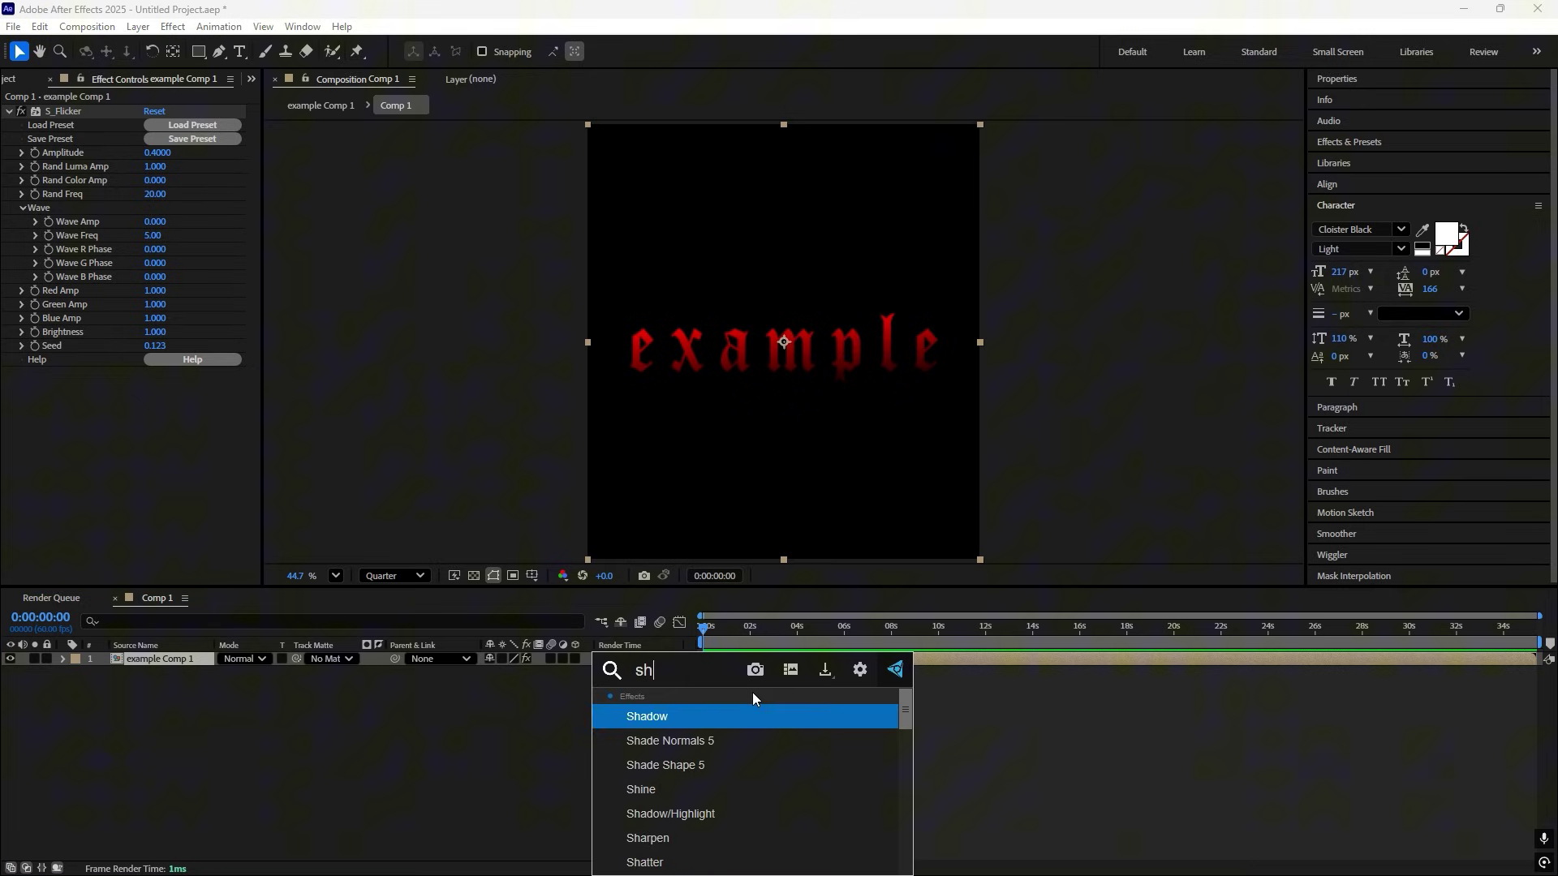
type("ake")
left_click(658, 813)
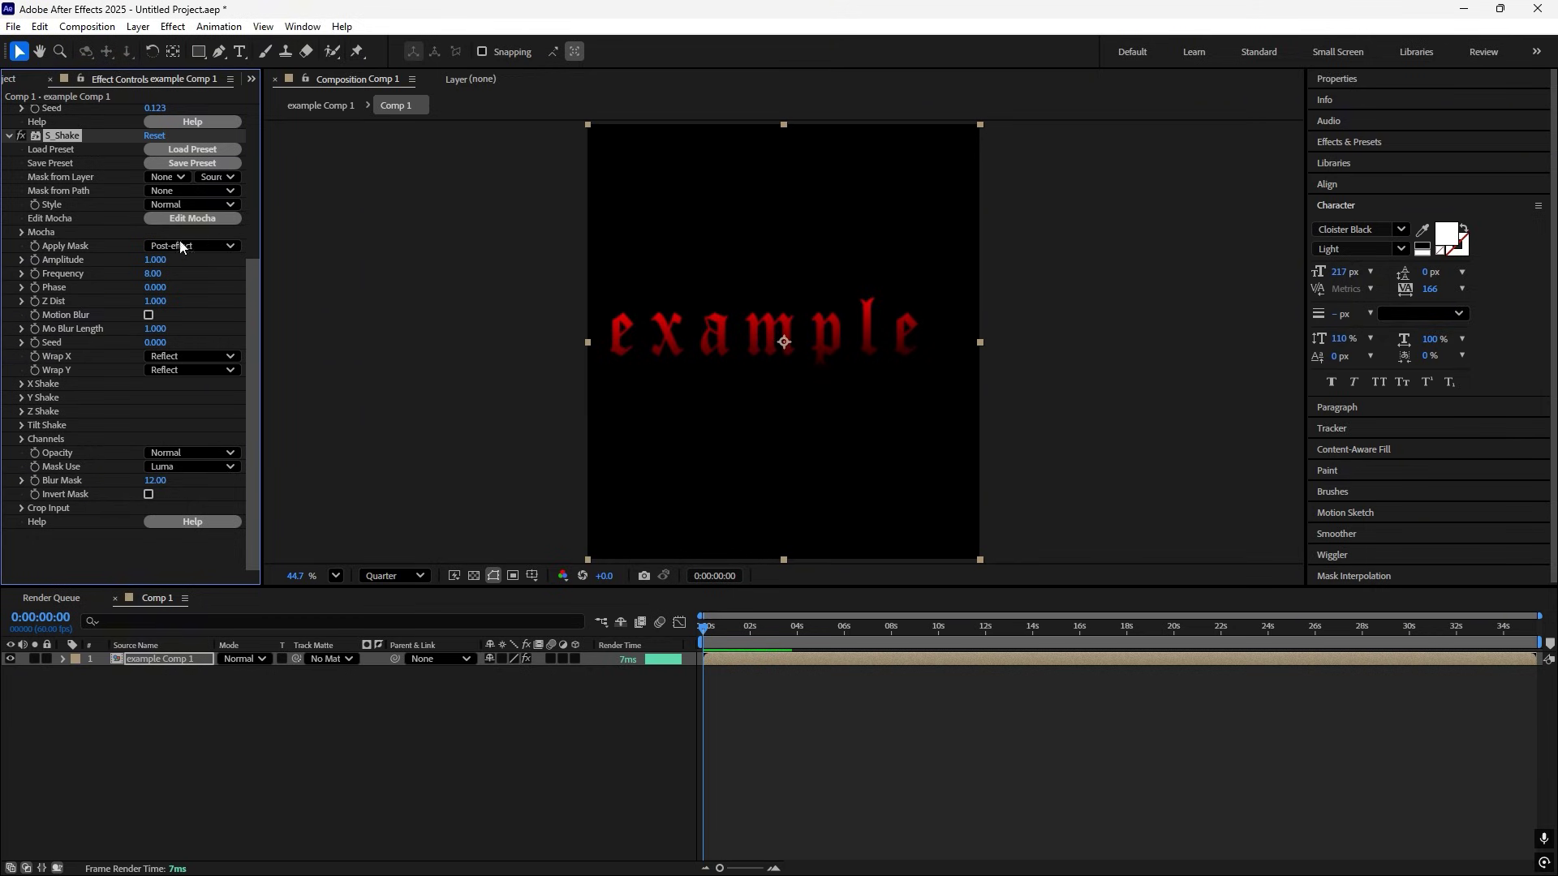
left_click(154, 260)
type("0.1")
key("Return")
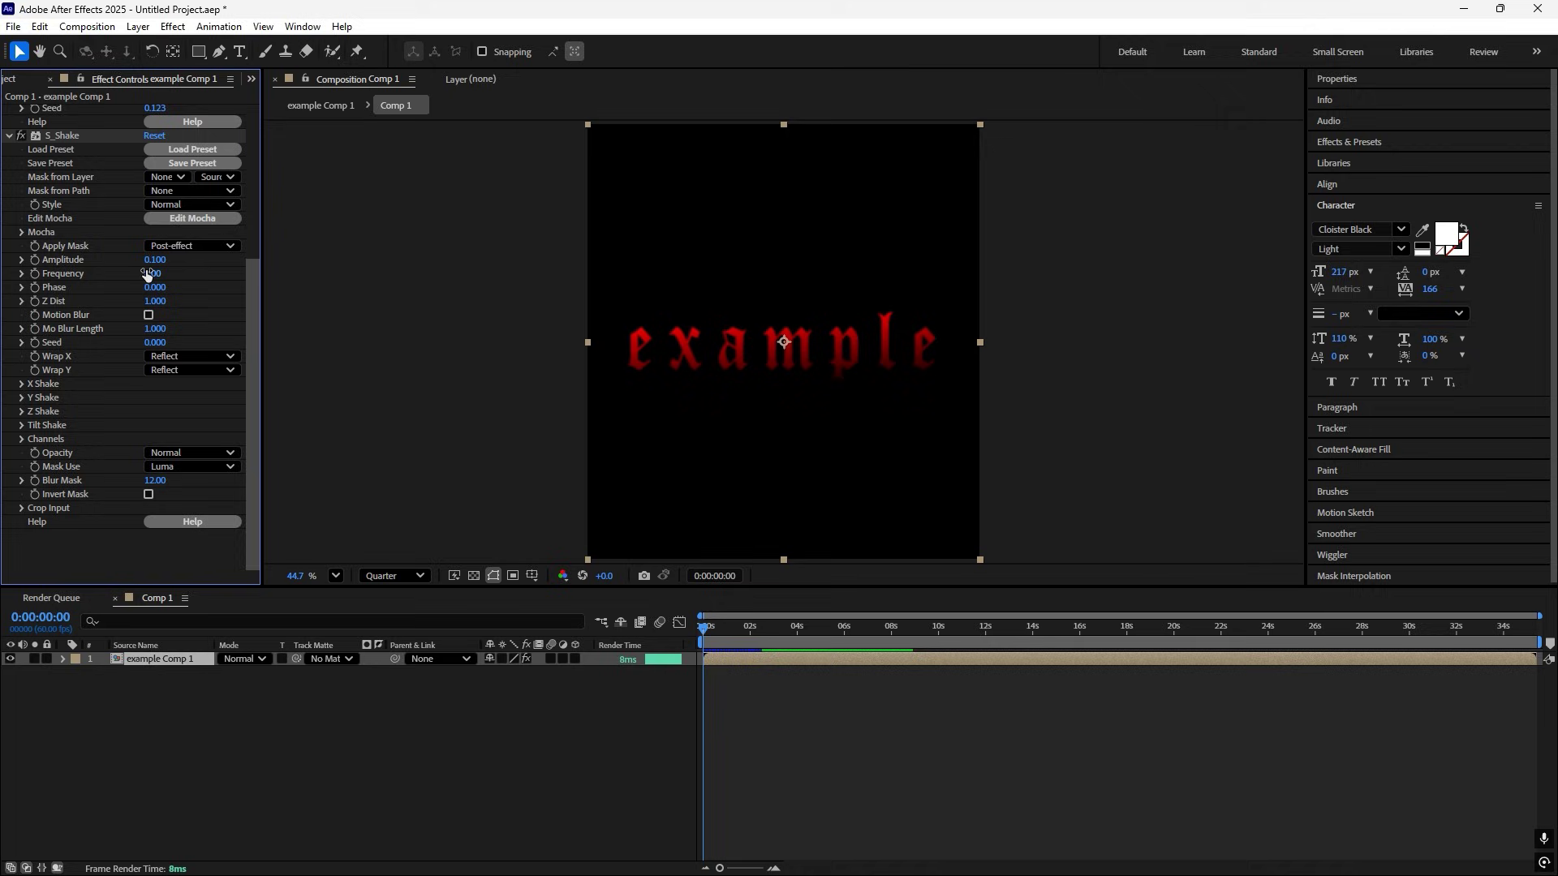
left_click(146, 273)
type("3")
left_click(724, 746)
Pre-compose the layer into example Comp 2 with all attributes moved, and show its Scale.
left_click(761, 443)
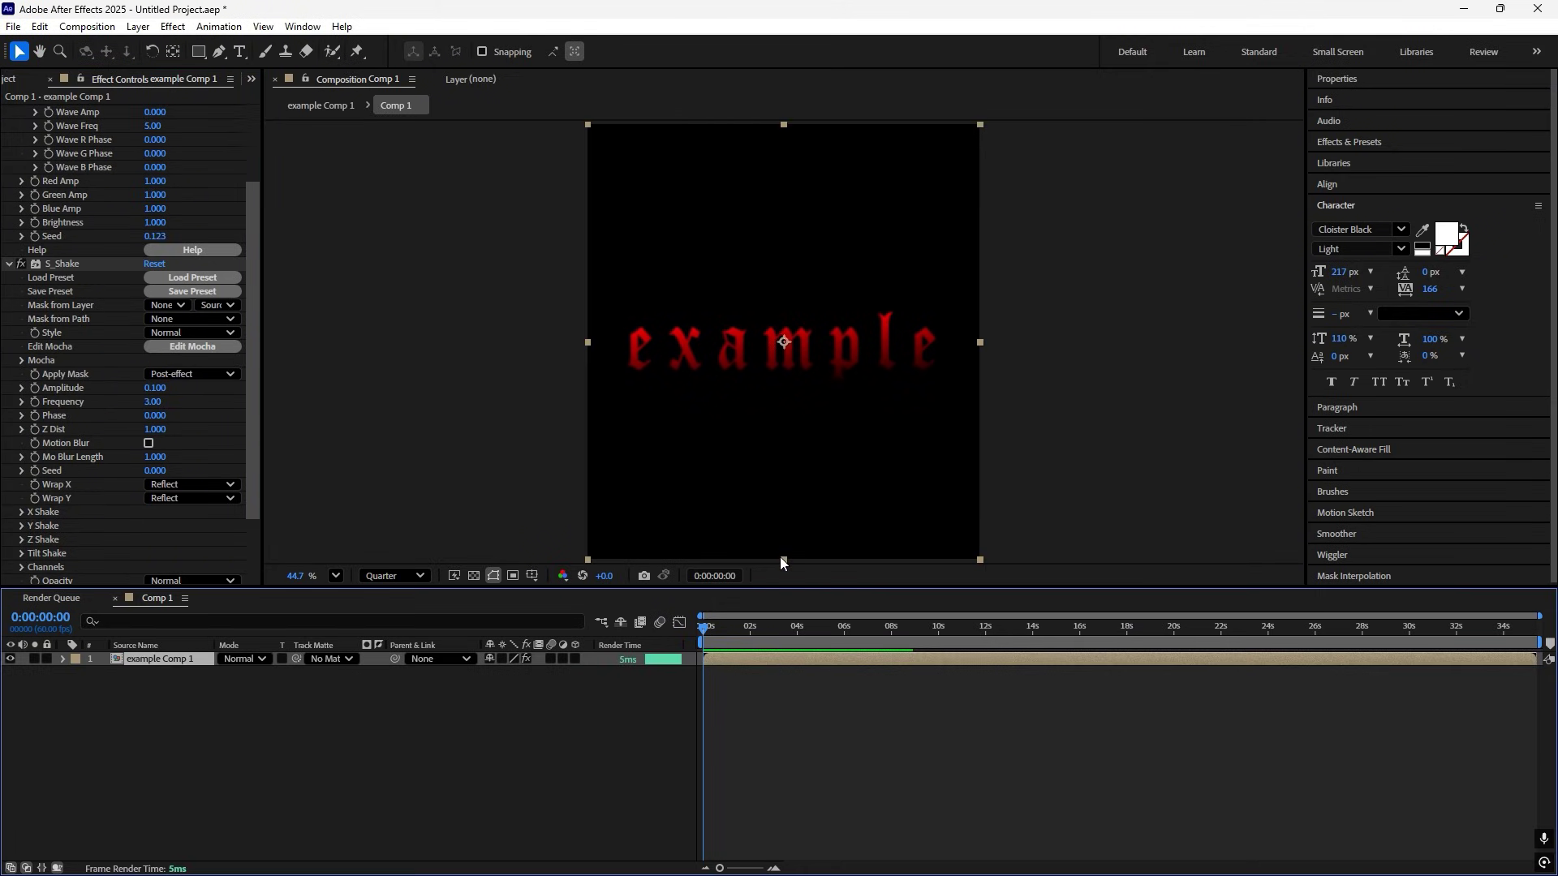
key("ctrl+shift+c")
left_click(638, 451)
left_click(857, 562)
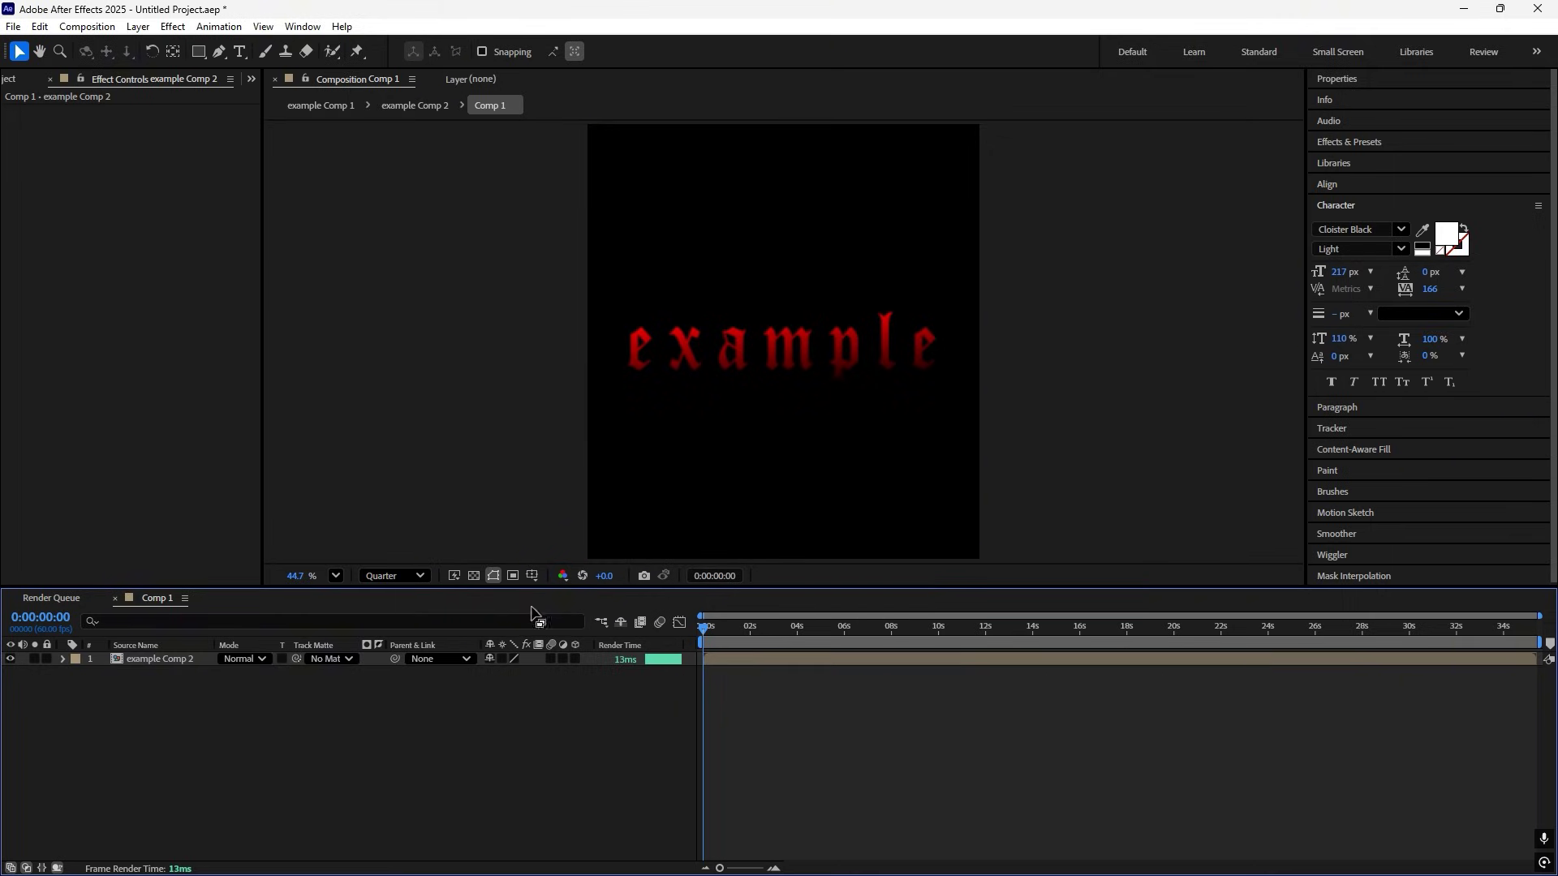
left_click(95, 662)
key("s")
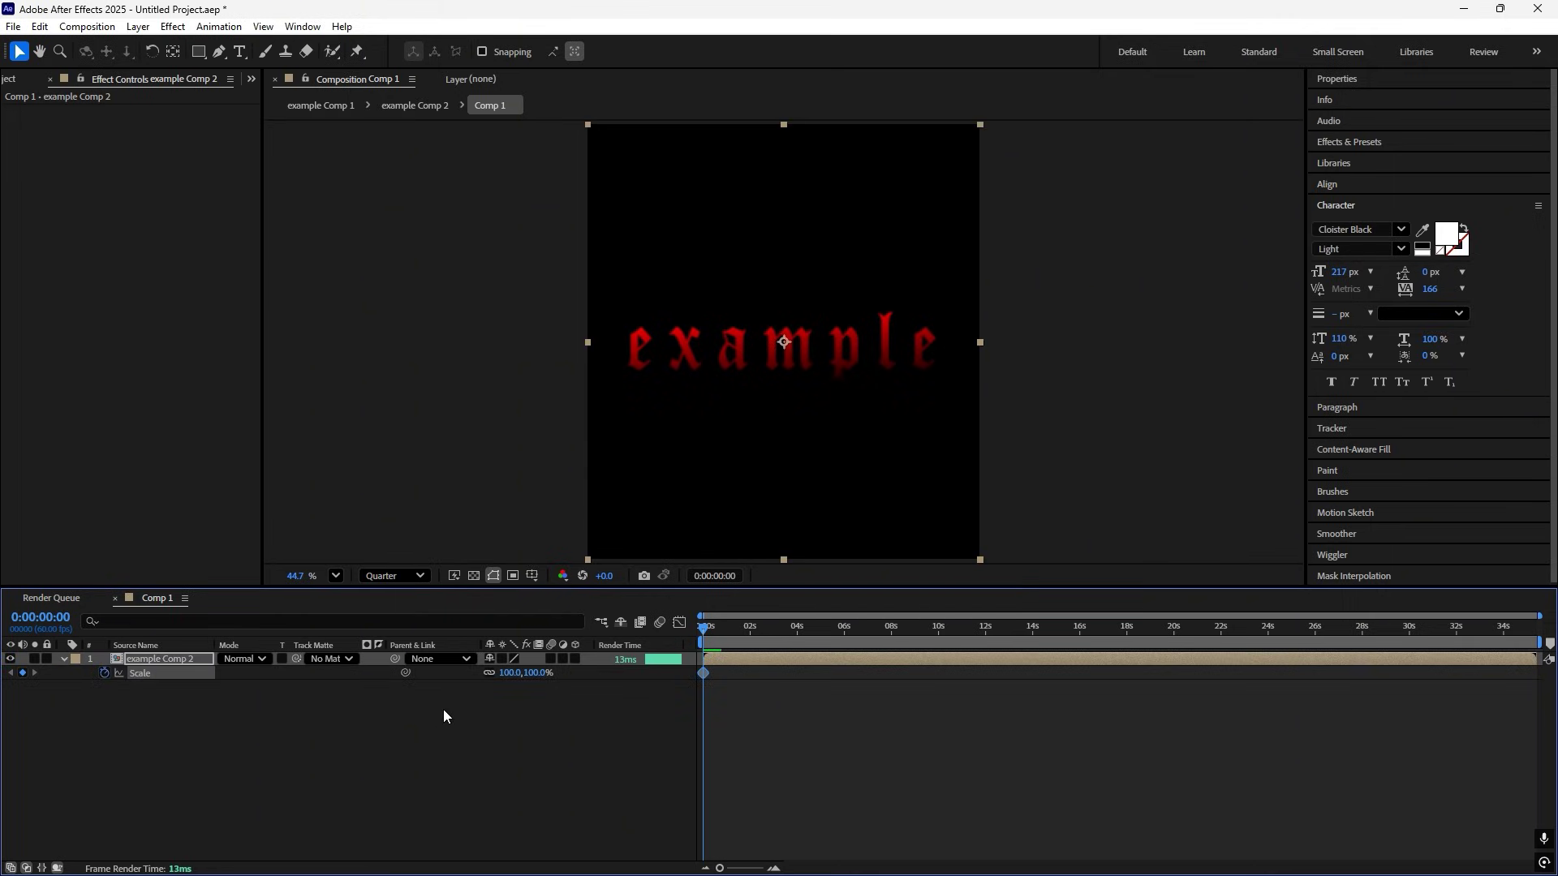
Keyframe Scale at 117% at 0:00 and 65% at one second.
left_click_drag(532, 674, 546, 673)
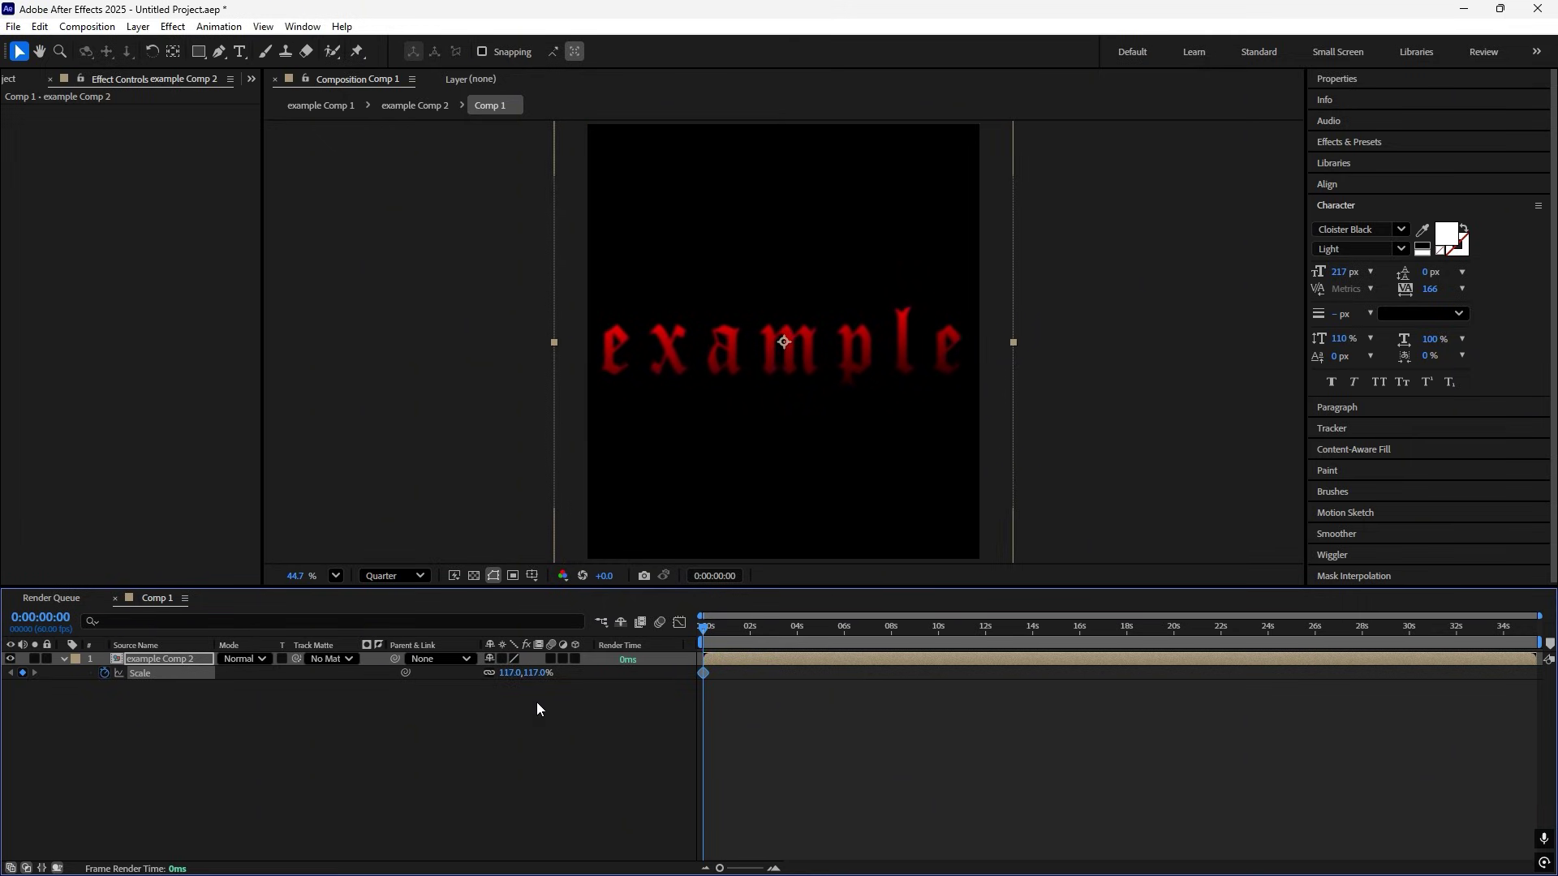
left_click(538, 702)
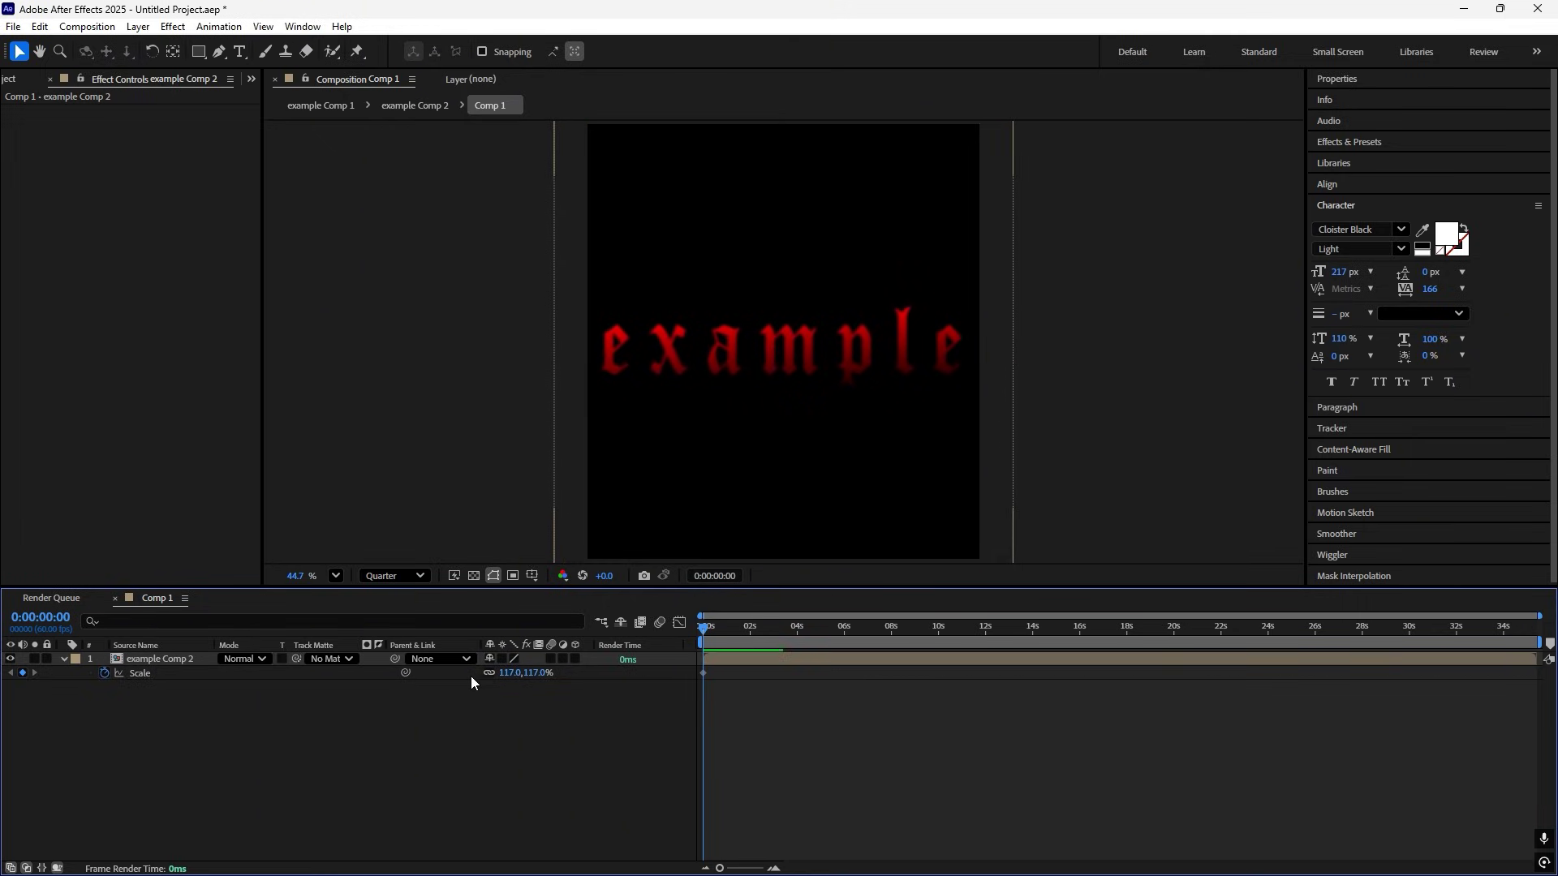
left_click(726, 626)
mouse_move(524, 674)
left_mouse_down()
mouse_move(474, 673)
mouse_move(508, 684)
left_mouse_up()
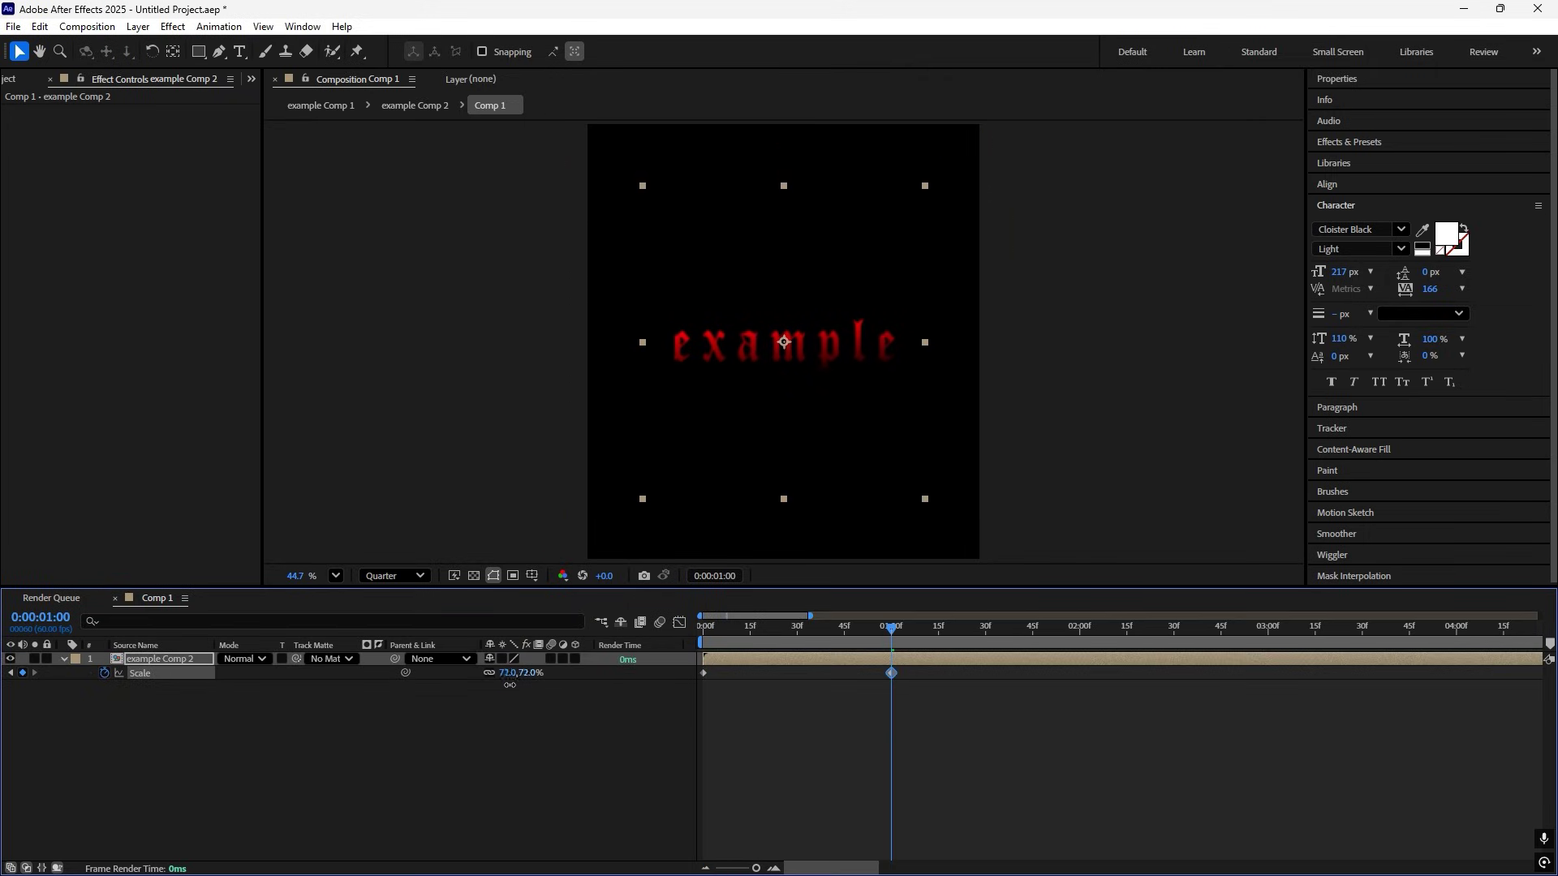
left_click(507, 772)
Preview the scale-in, then apply Easy Ease to both Scale keyframes.
left_click(932, 660)
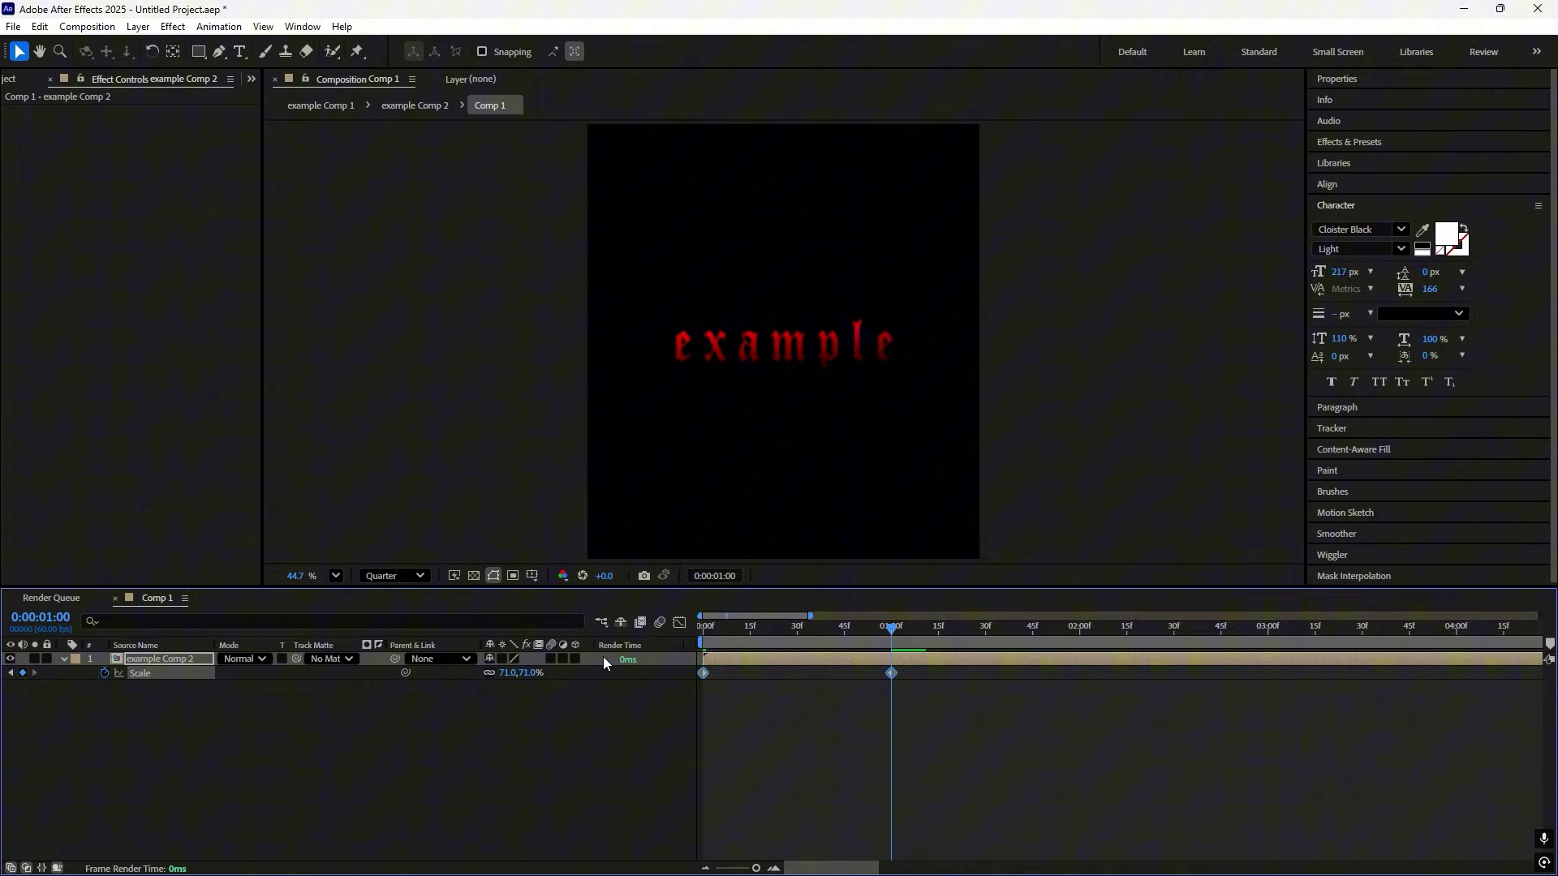
left_click(886, 760)
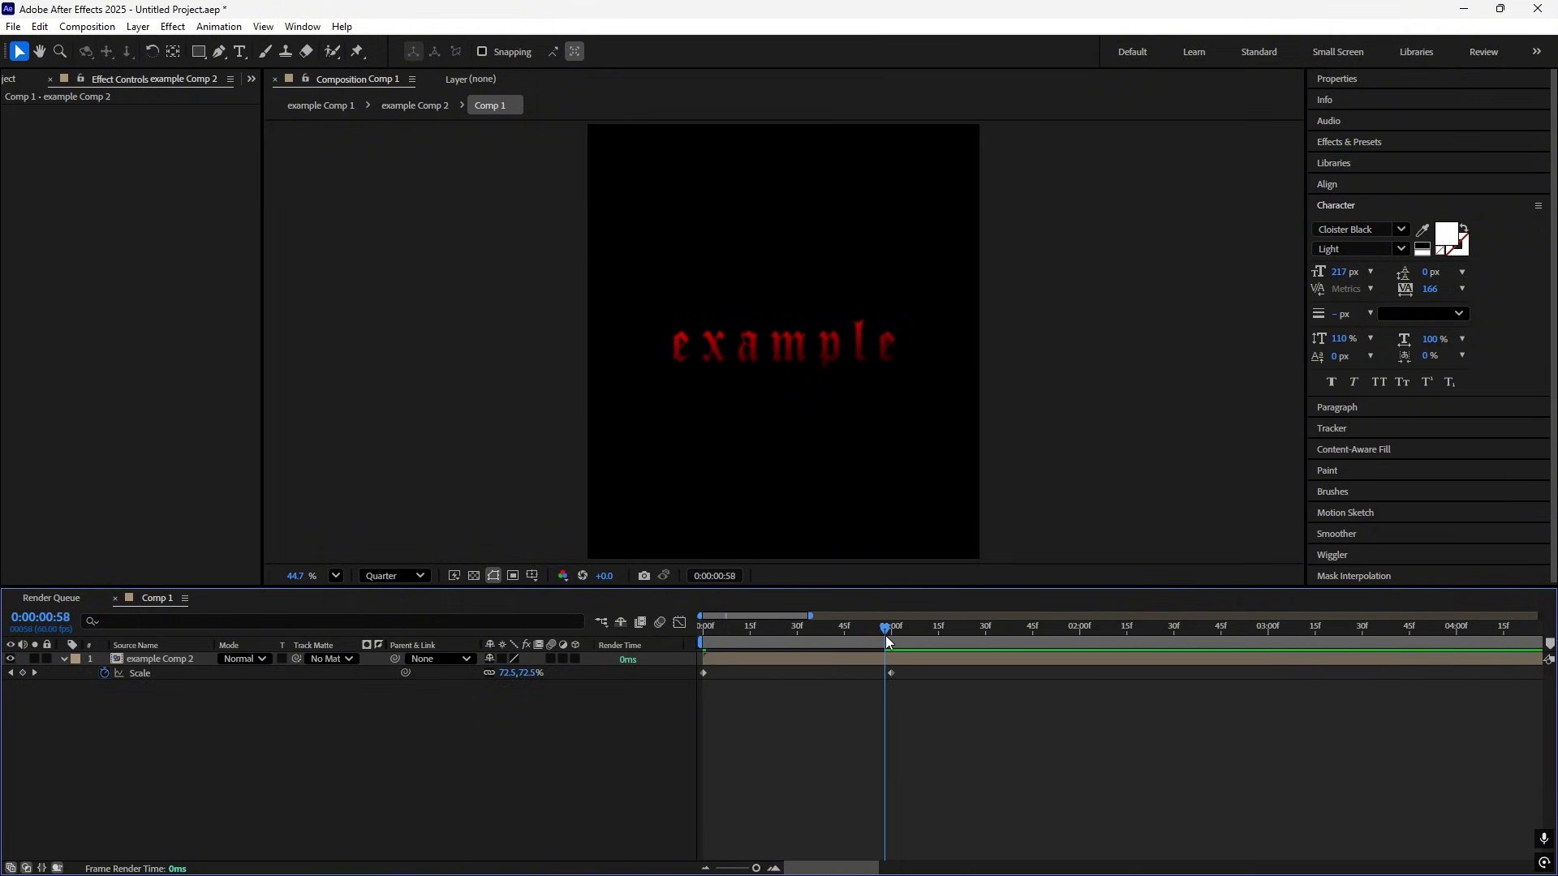
left_click_drag(885, 635, 677, 640)
key("space")
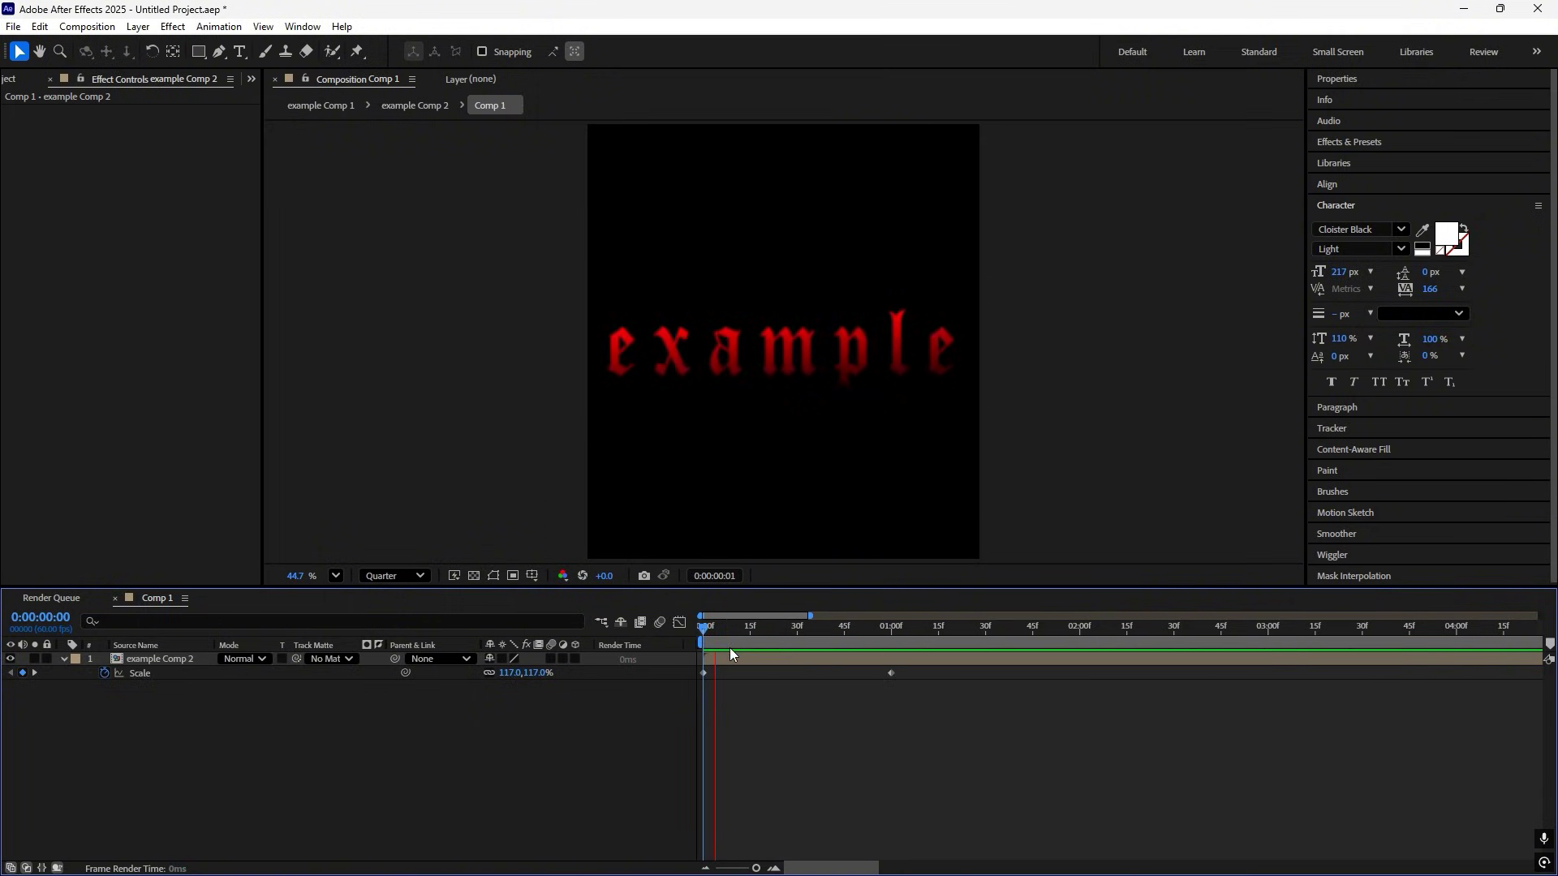
left_click(893, 638)
left_click(488, 674)
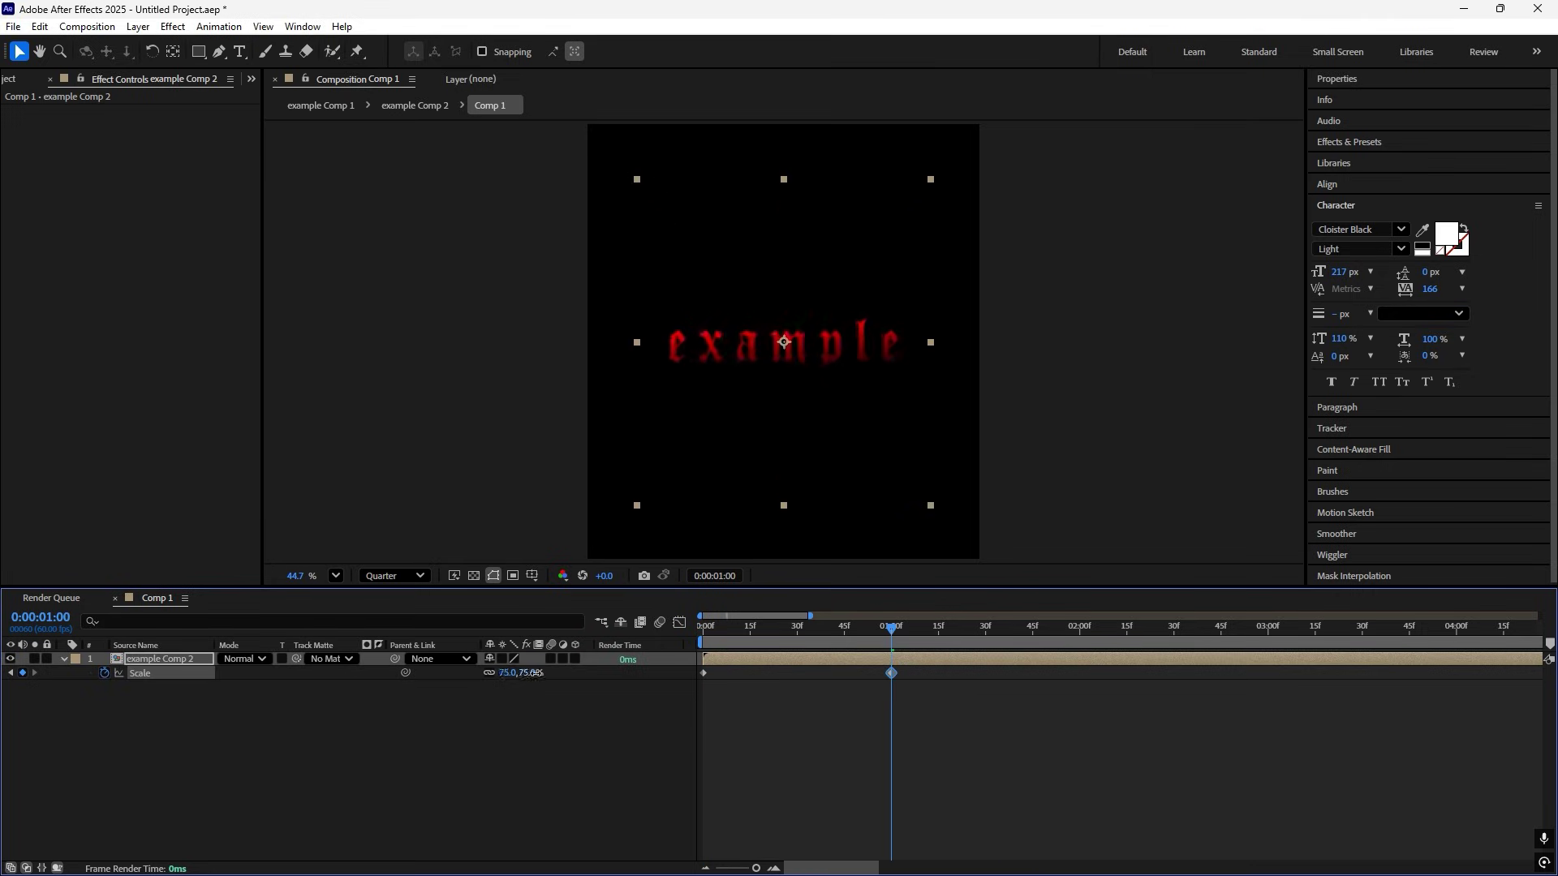
key("F9")
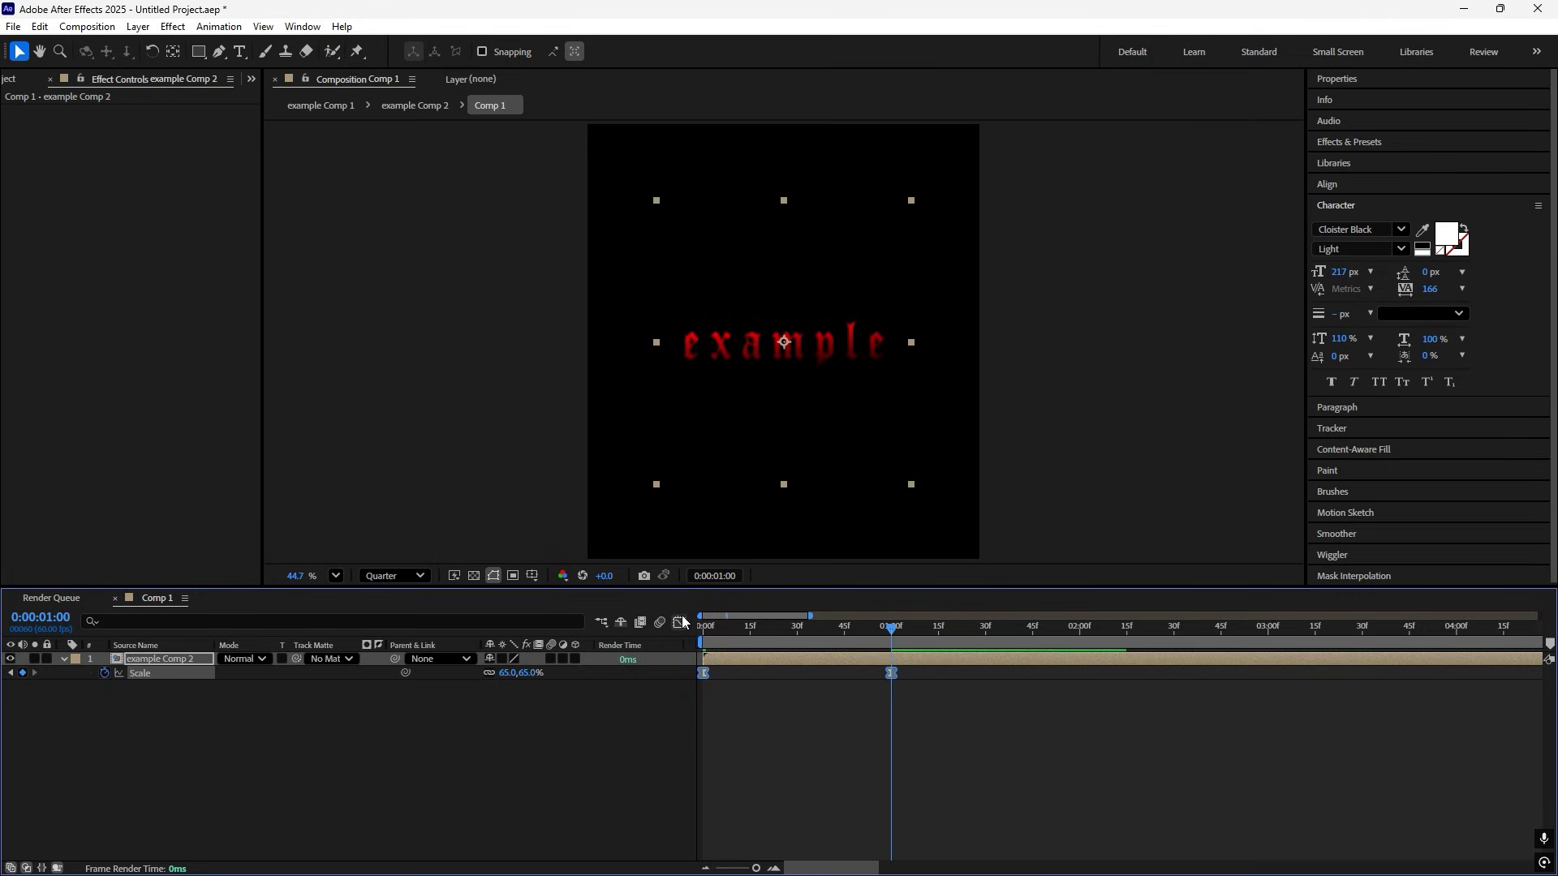
Reshape the Scale speed curve in the Graph Editor for a fast start and slow settle.
left_click(679, 622)
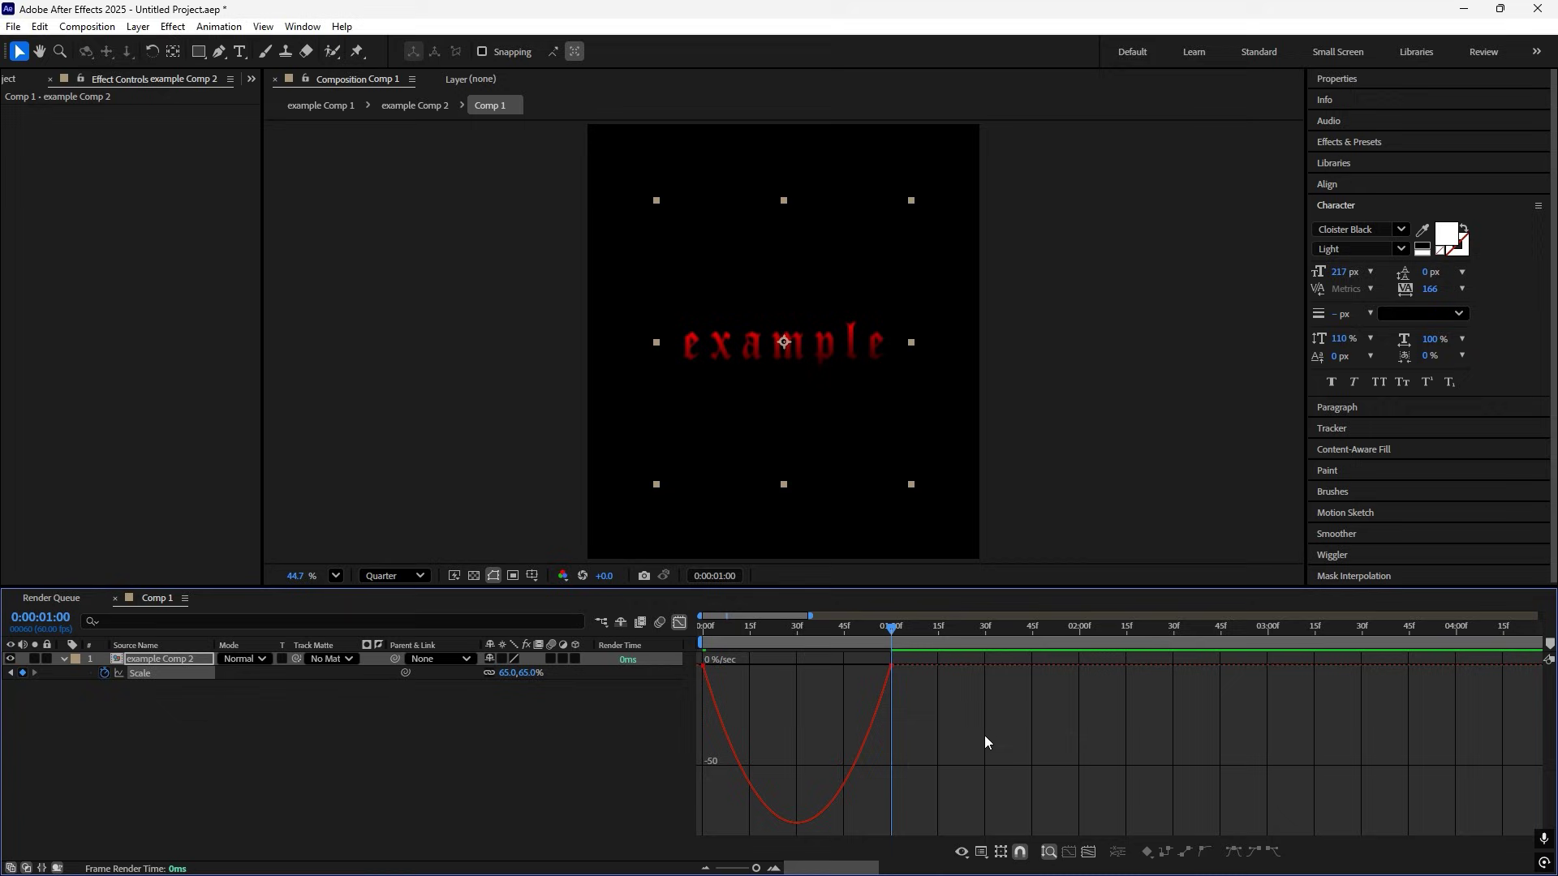
left_click_drag(985, 742, 727, 670)
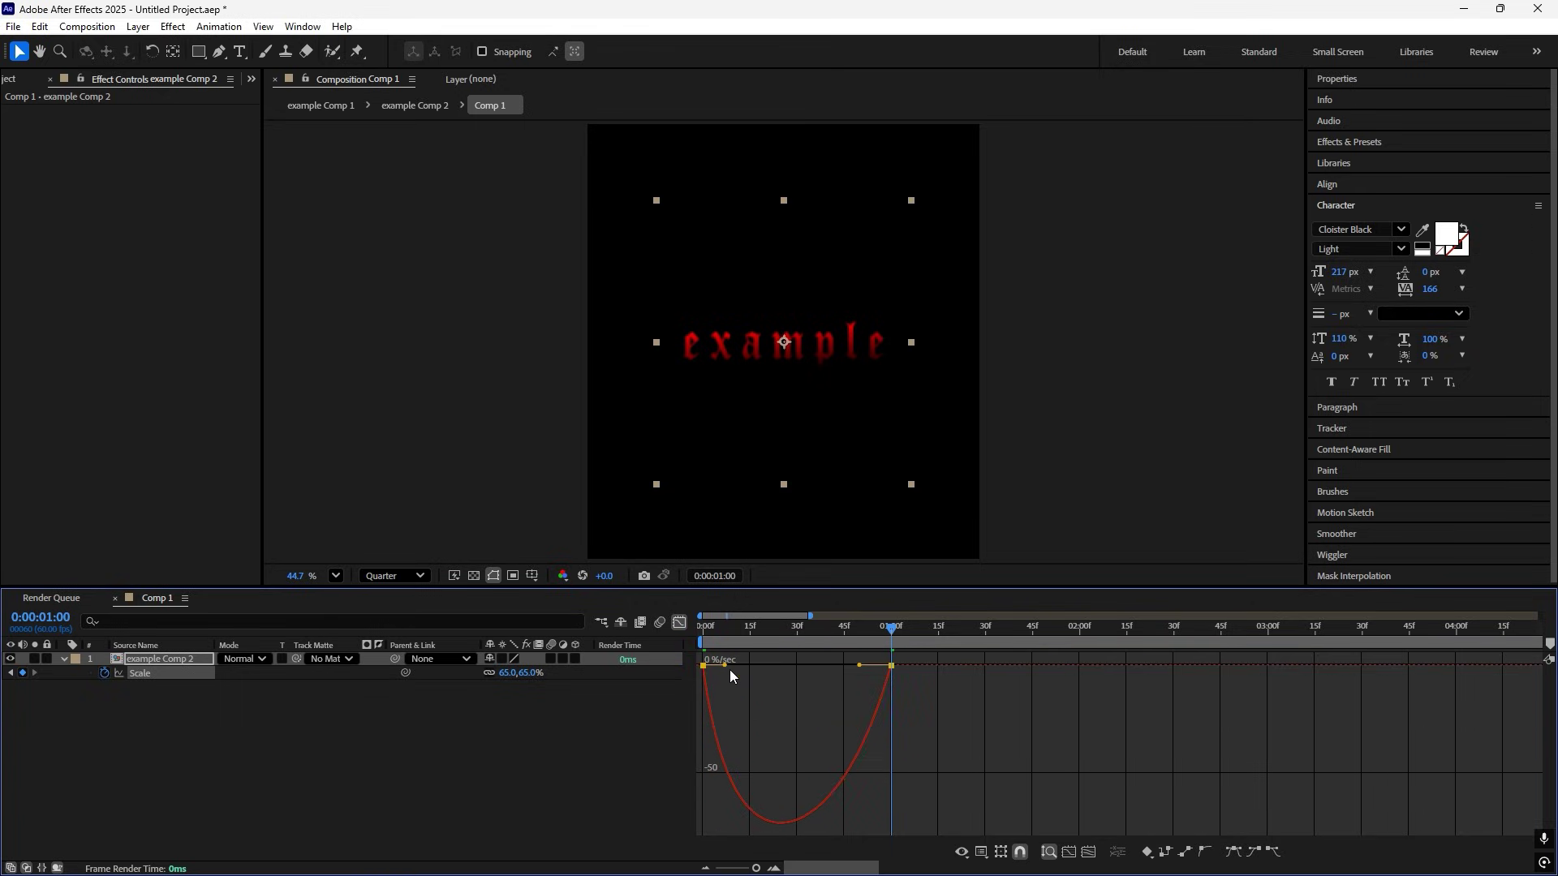
mouse_move(1002, 737)
left_mouse_down()
mouse_move(856, 643)
mouse_move(814, 667)
left_mouse_up()
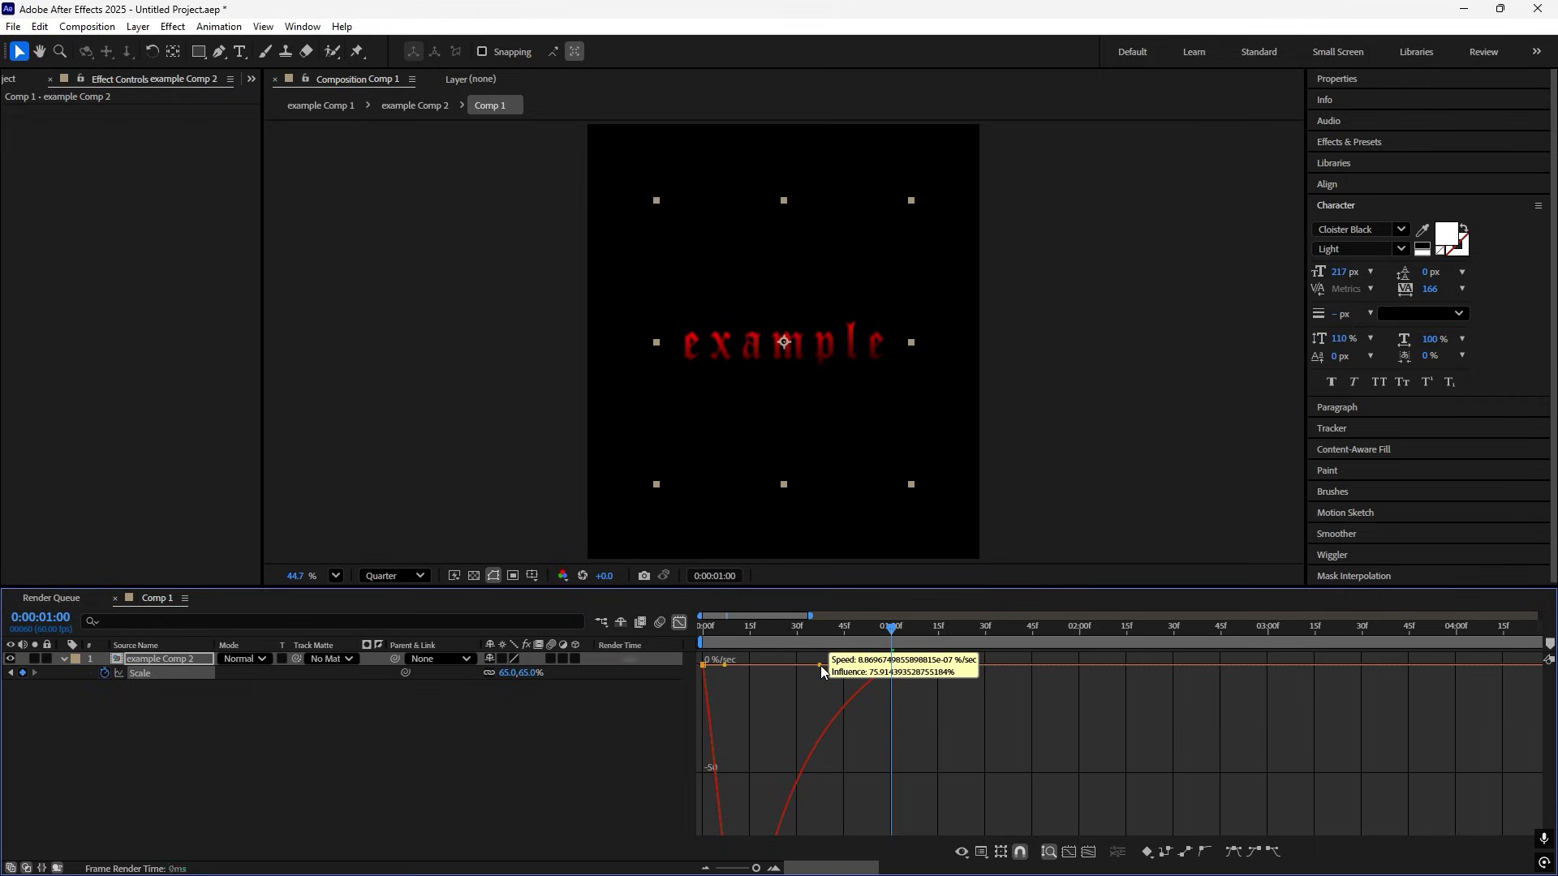
Back in the layer bars, play the scale-in and select both Scale keyframes.
left_click(680, 622)
key("space")
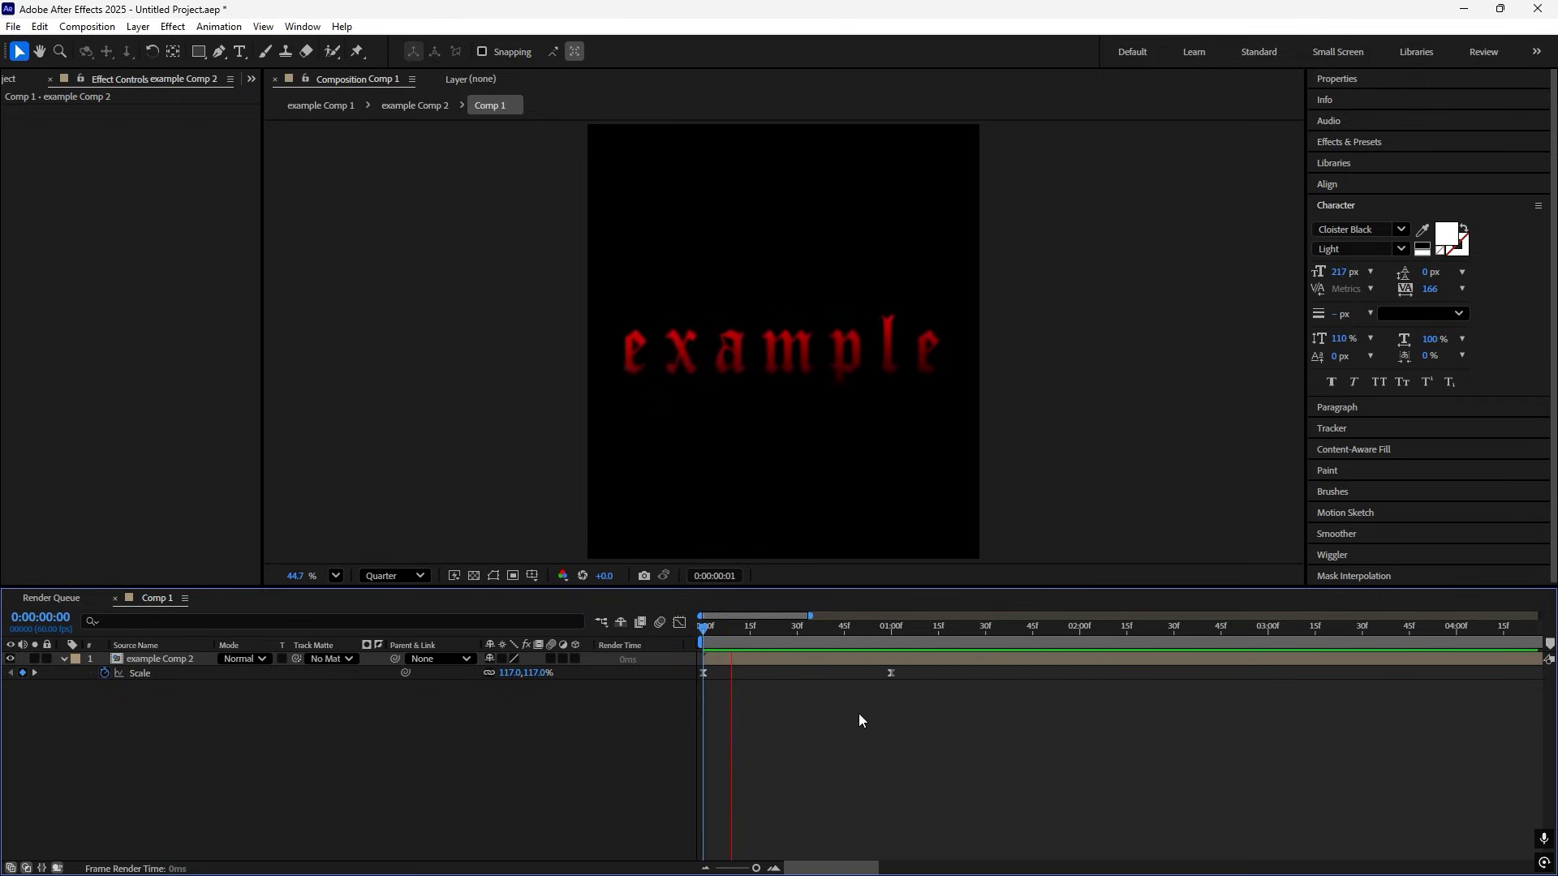
left_click_drag(894, 690, 685, 643)
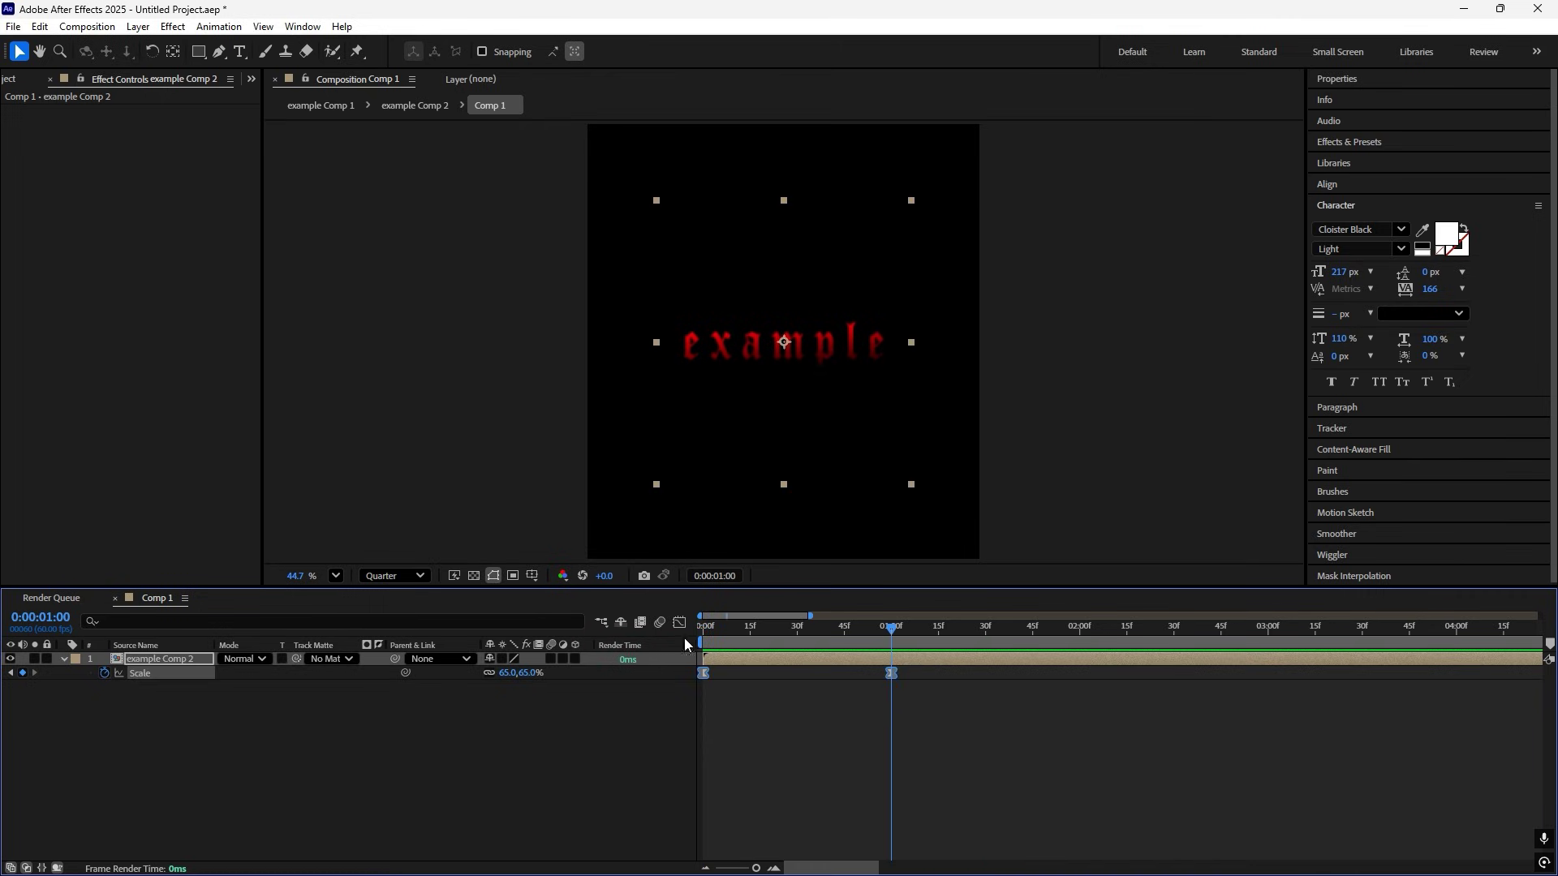
Shift the second Scale keyframe later and pre-compose example Comp 2 into example Comp 3.
left_click_drag(891, 672, 1023, 673)
key("Home")
left_click(159, 659)
key("ctrl+shift+c")
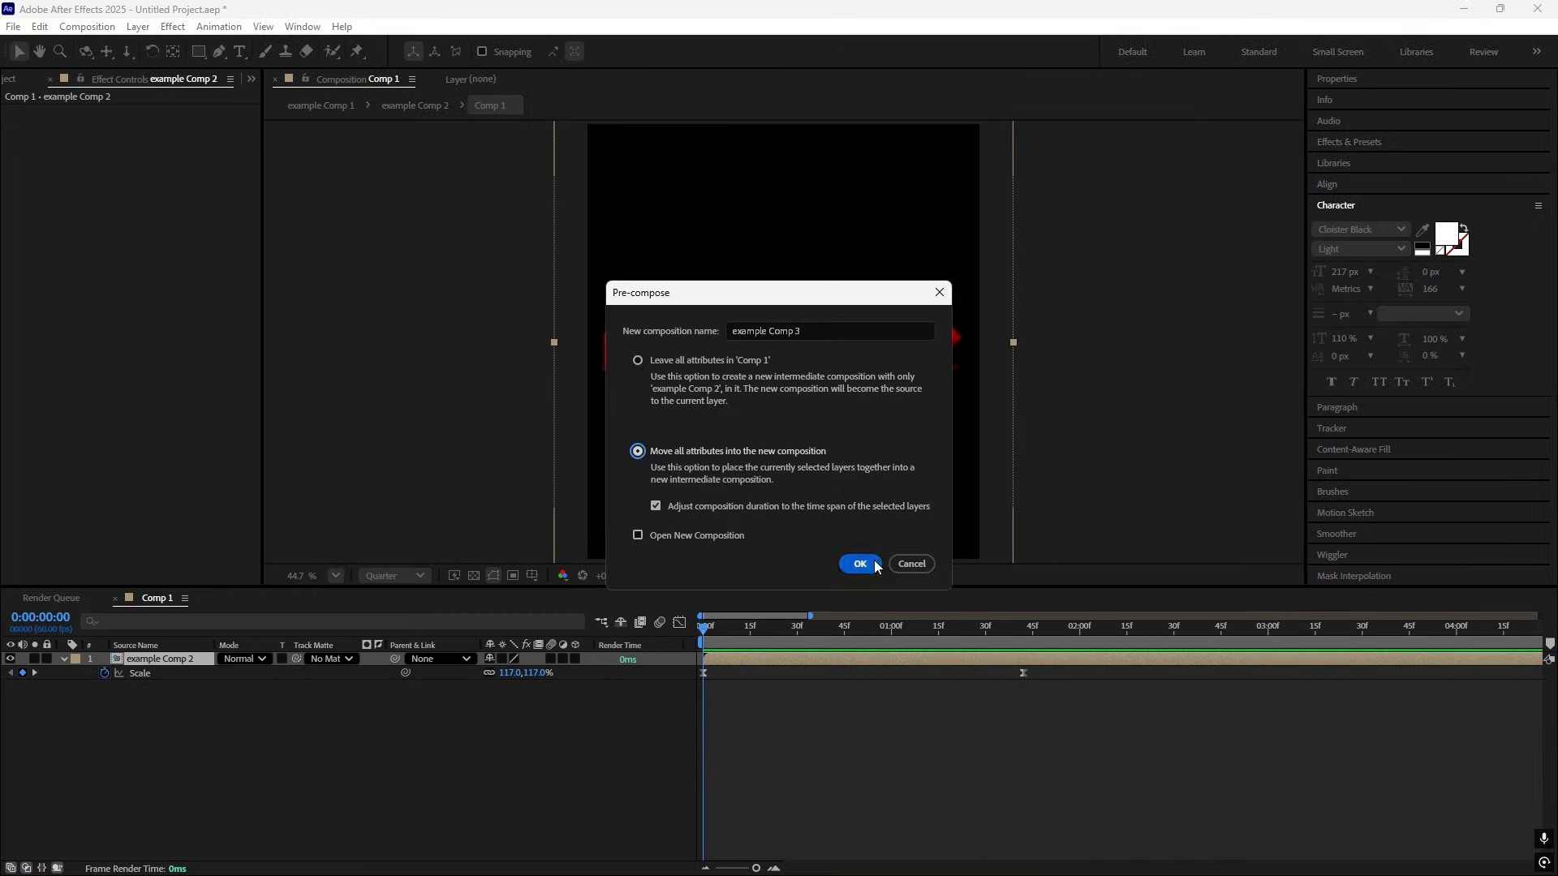
left_click(859, 564)
Apply Deep Glow with exposure 0.40 and radius 600, then scrub the opening frames.
key("ctrl+space")
type("de")
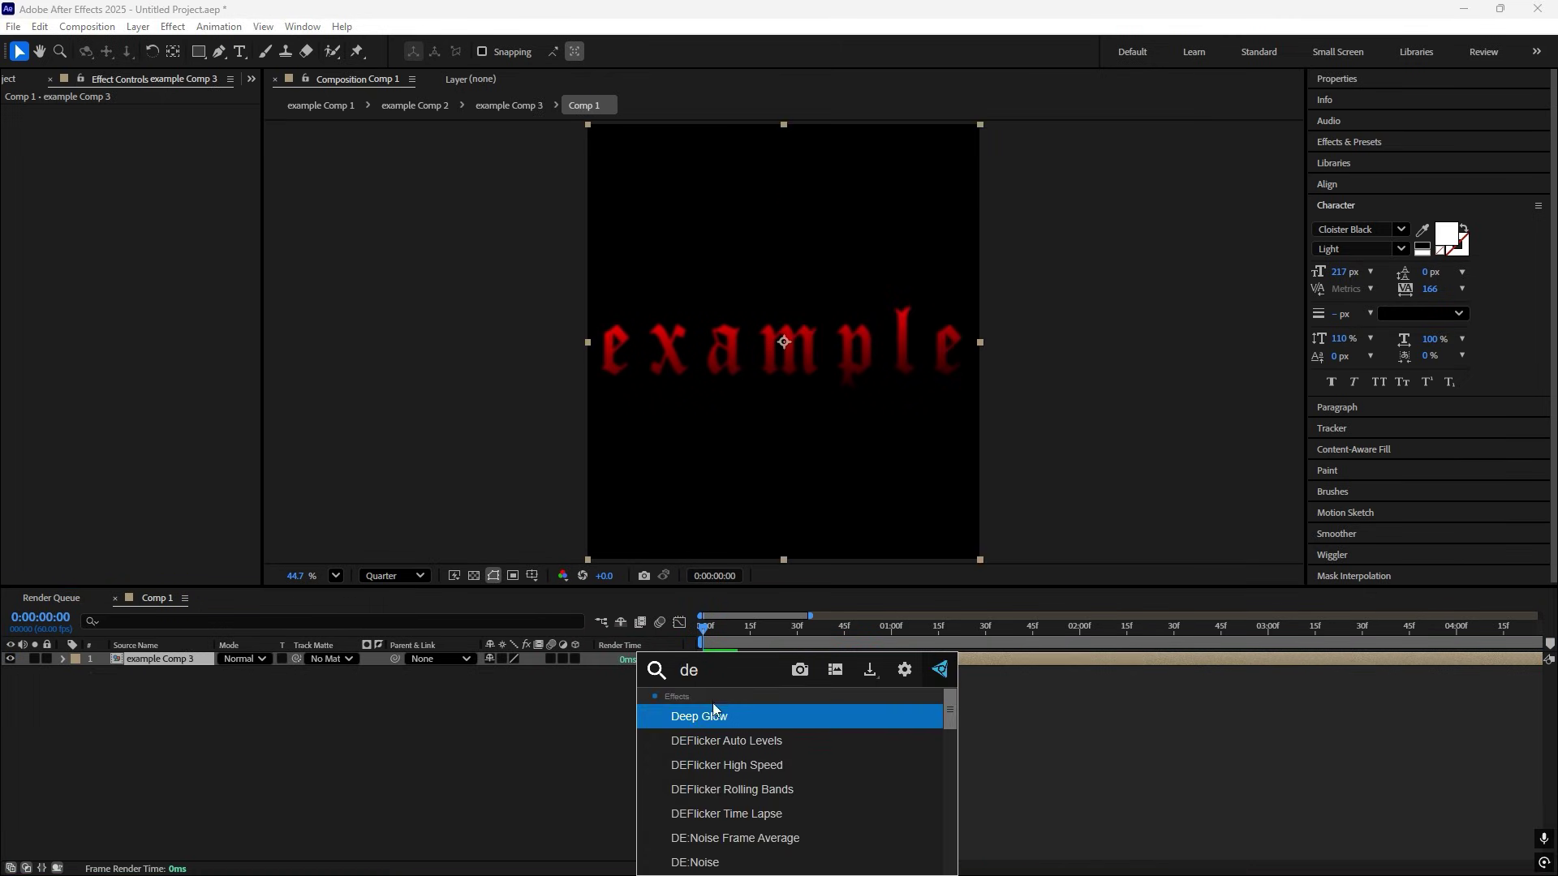
left_click(713, 710)
left_click(155, 153)
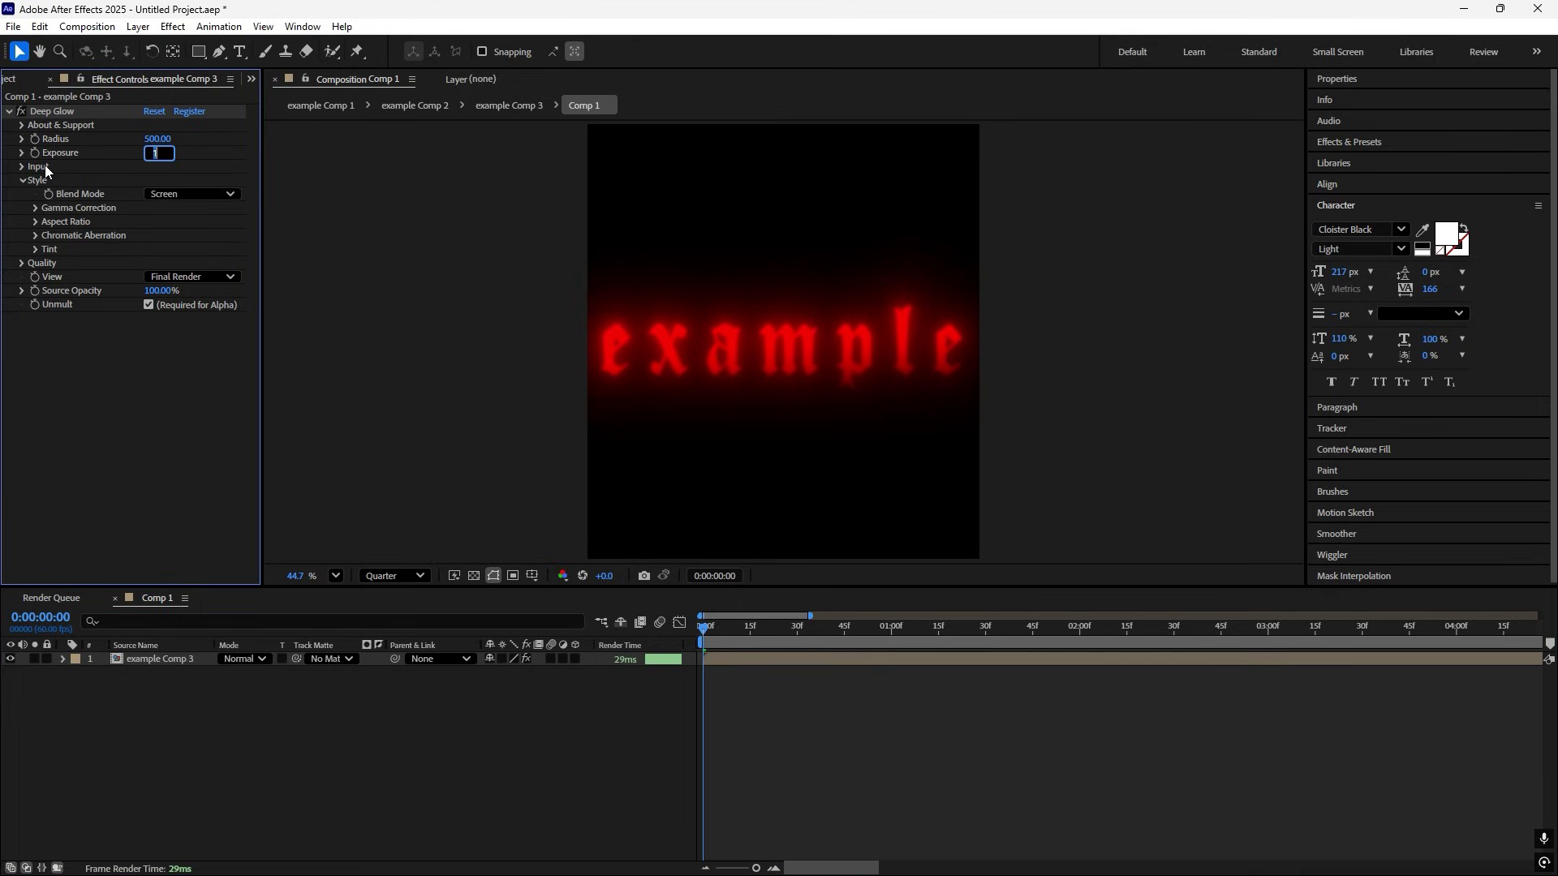
type("0.")
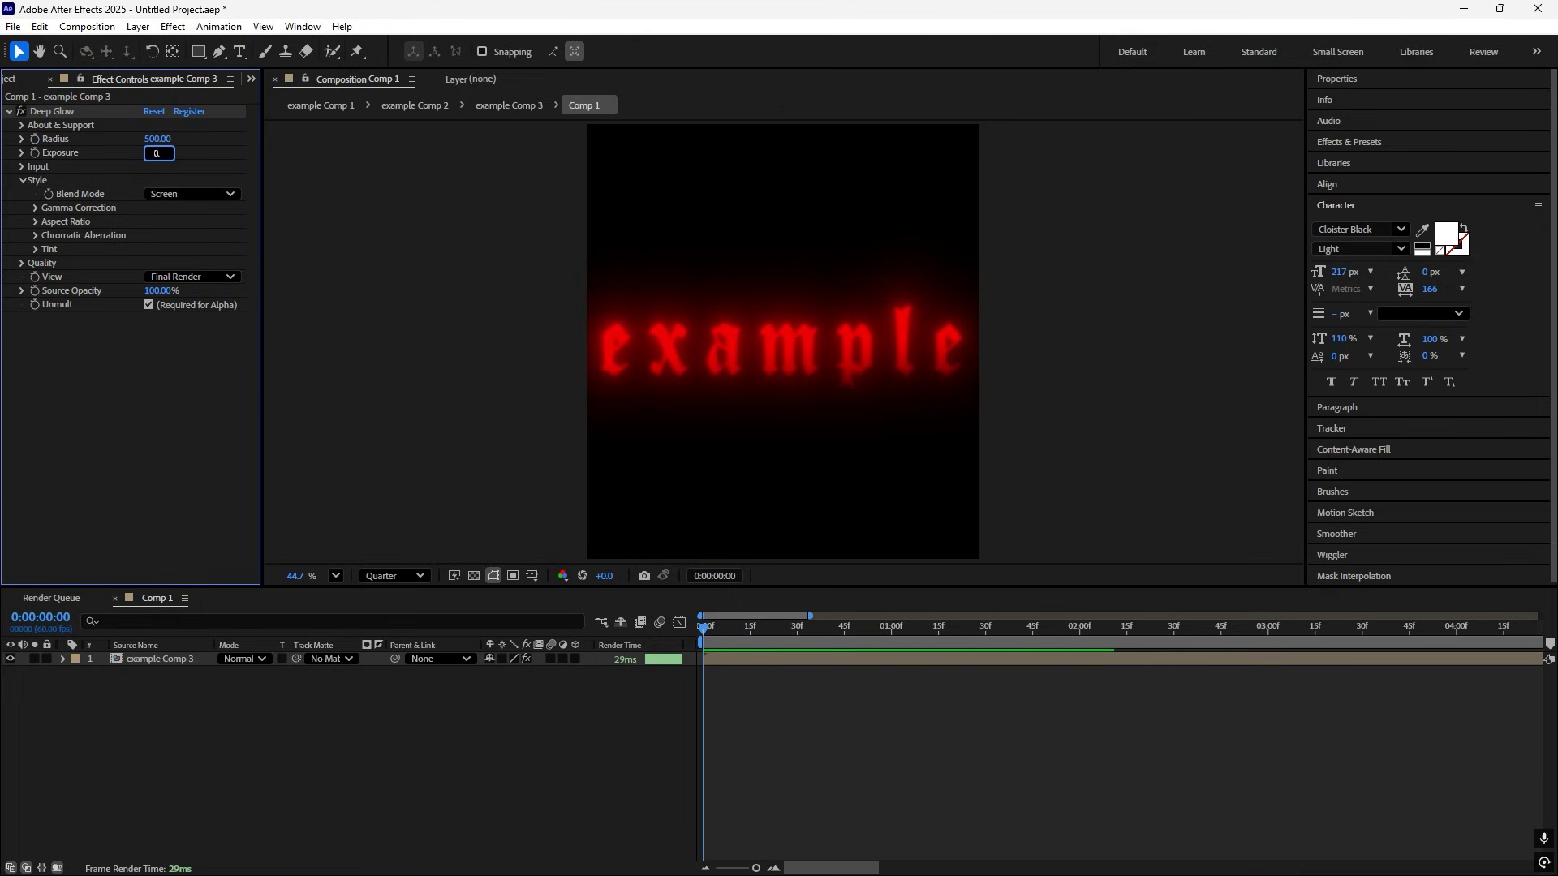
type("4")
key("Return")
left_click(152, 138)
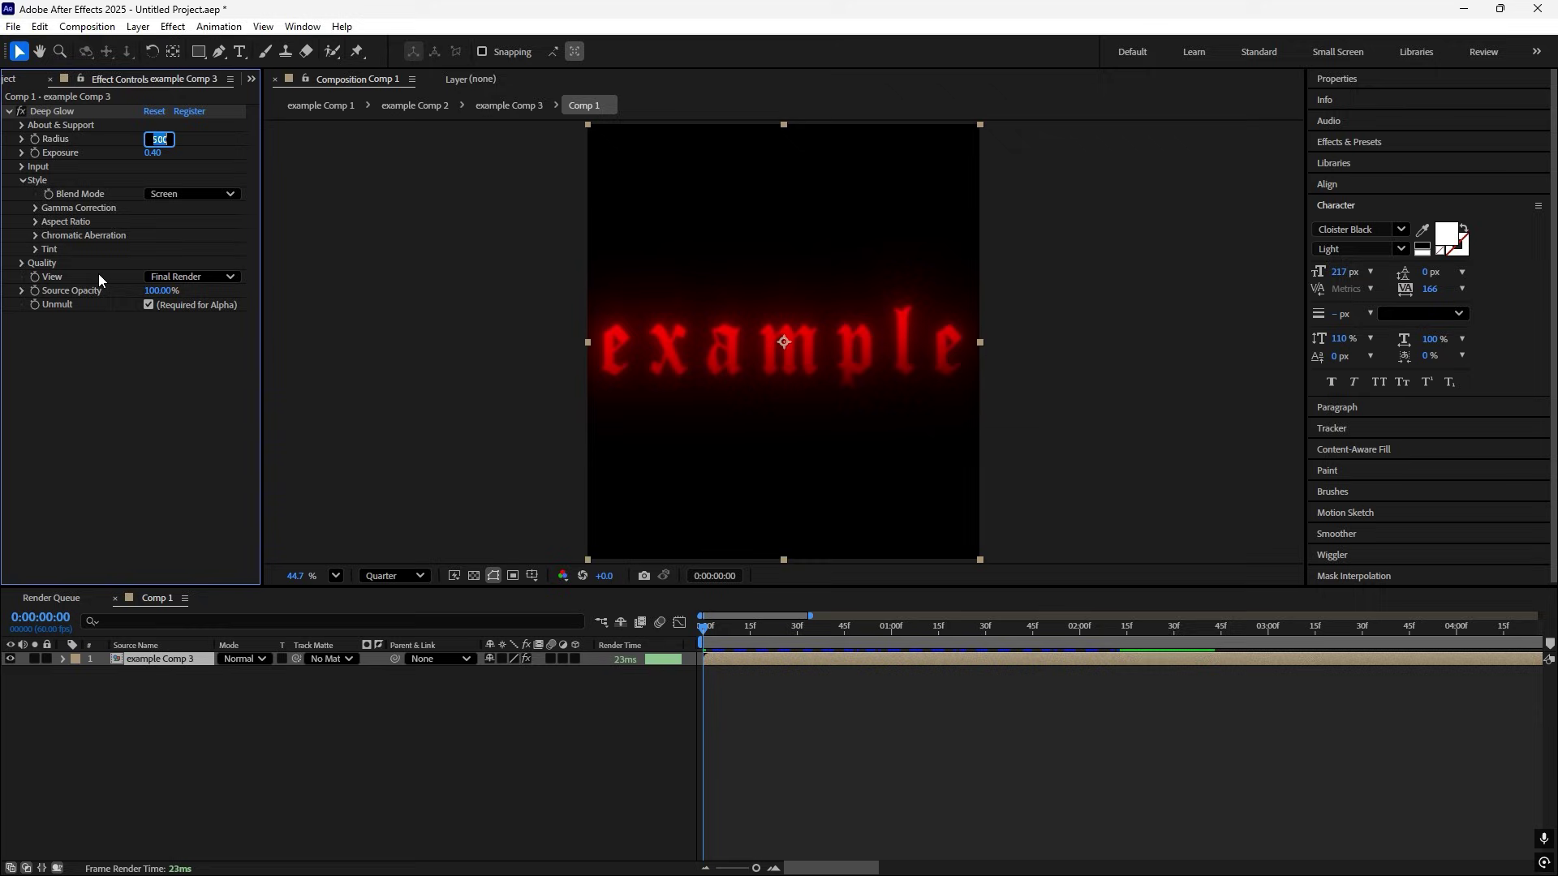
type("60")
left_click(907, 730)
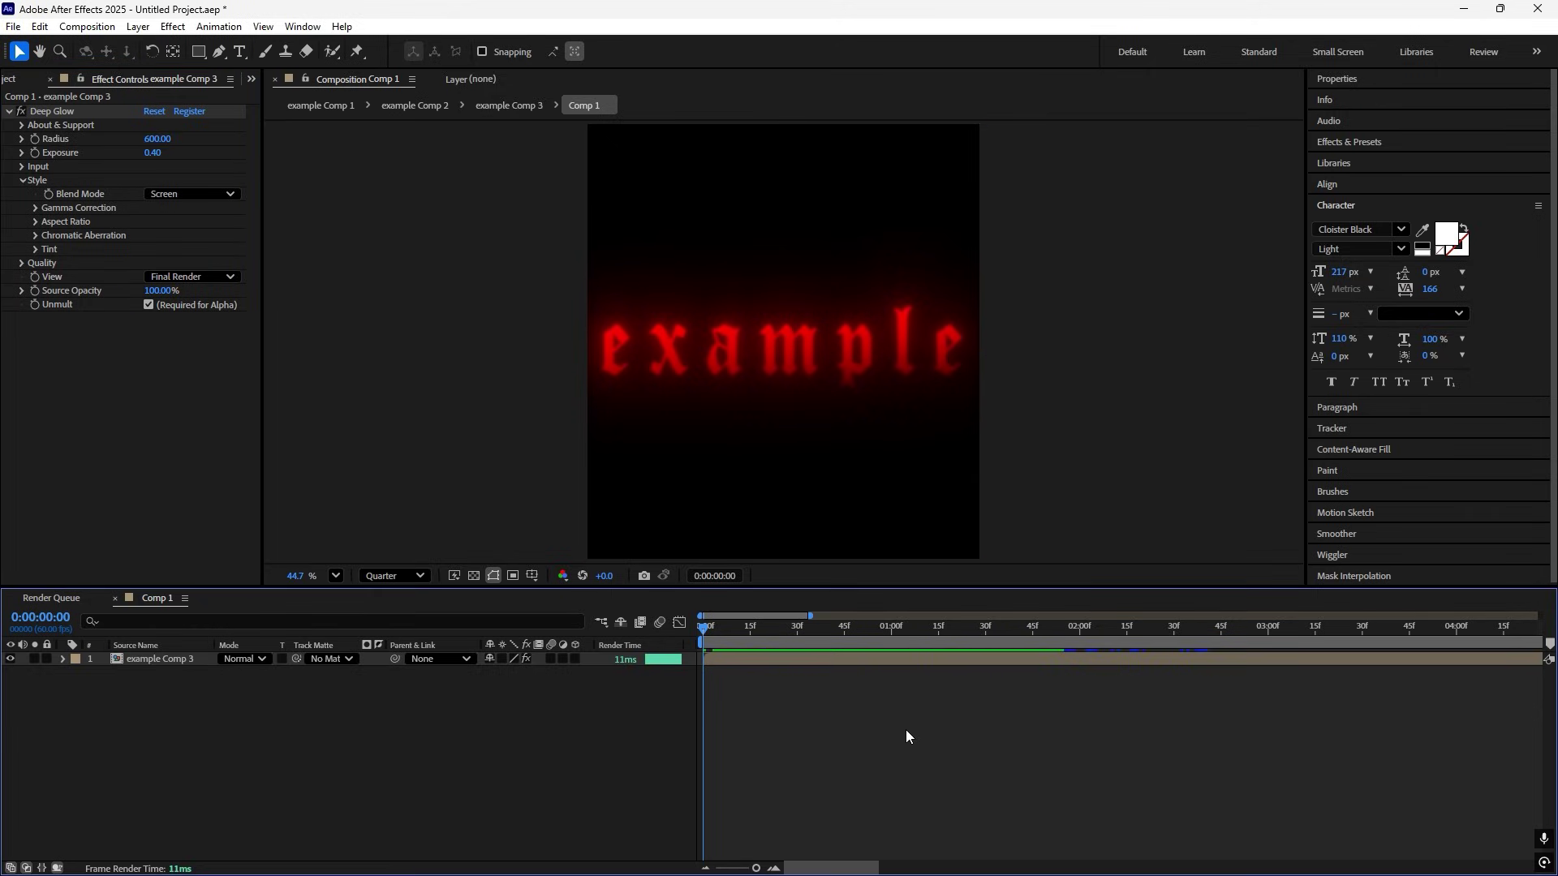
left_click_drag(724, 636, 679, 646)
double_click(733, 657)
double_click(734, 656)
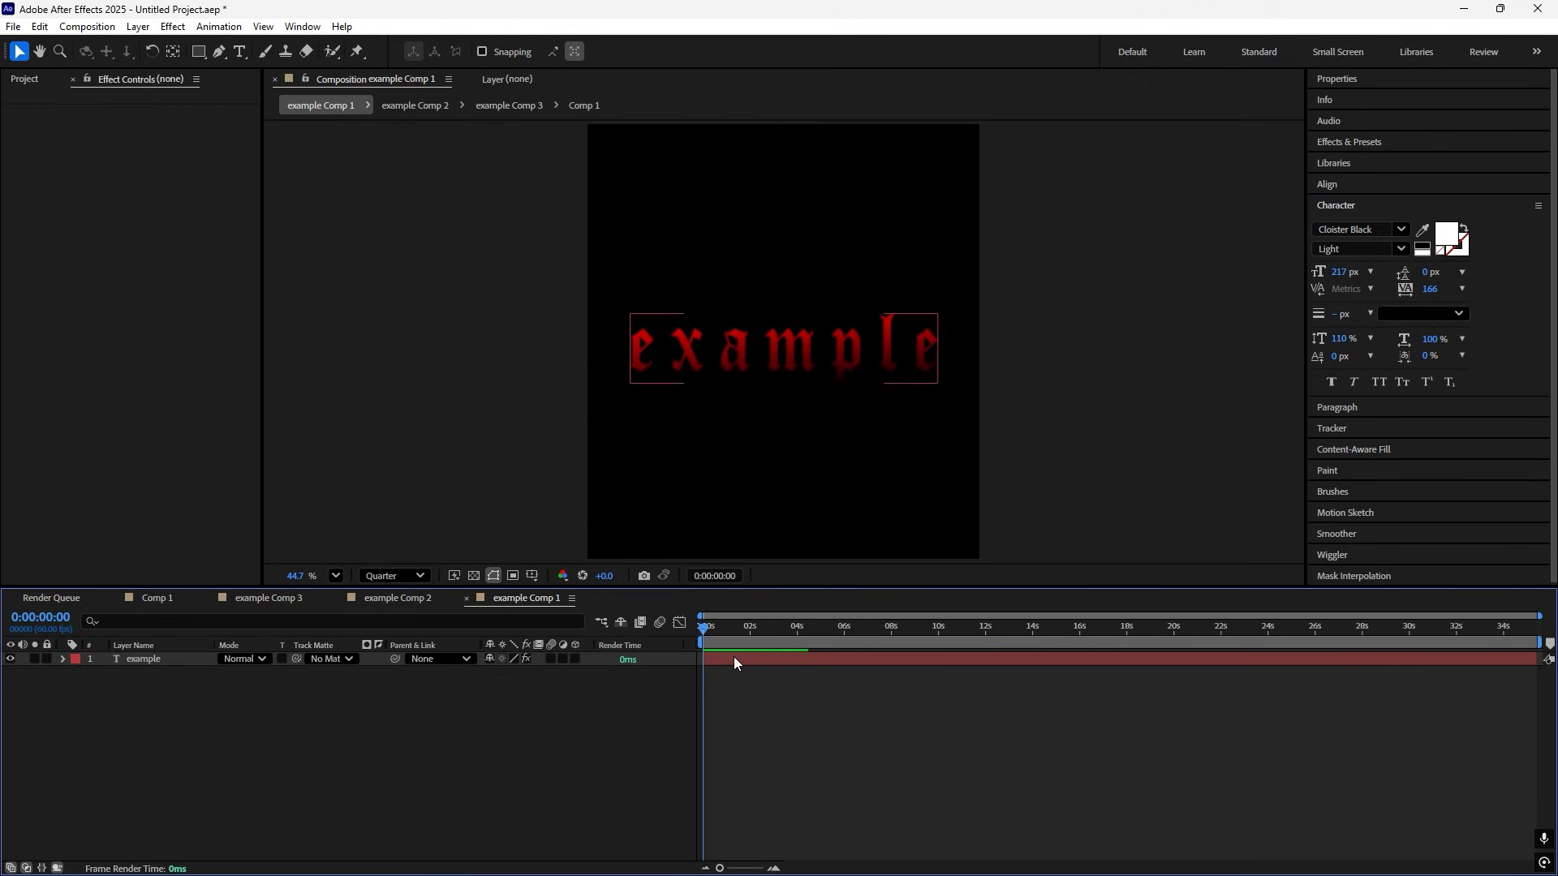
left_click(190, 155)
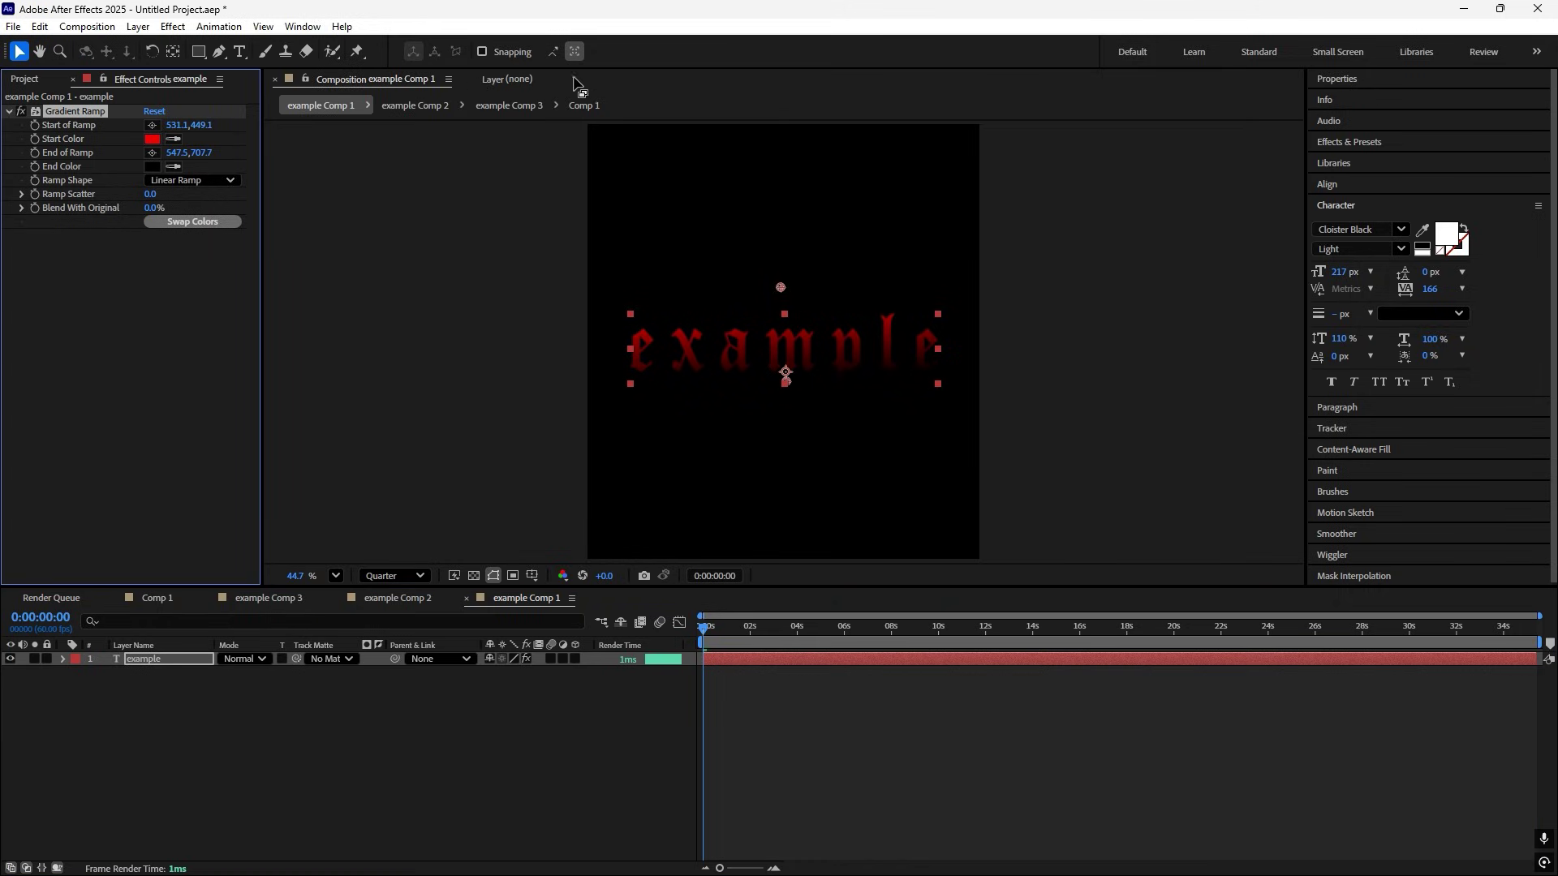
left_click(582, 105)
key("space")
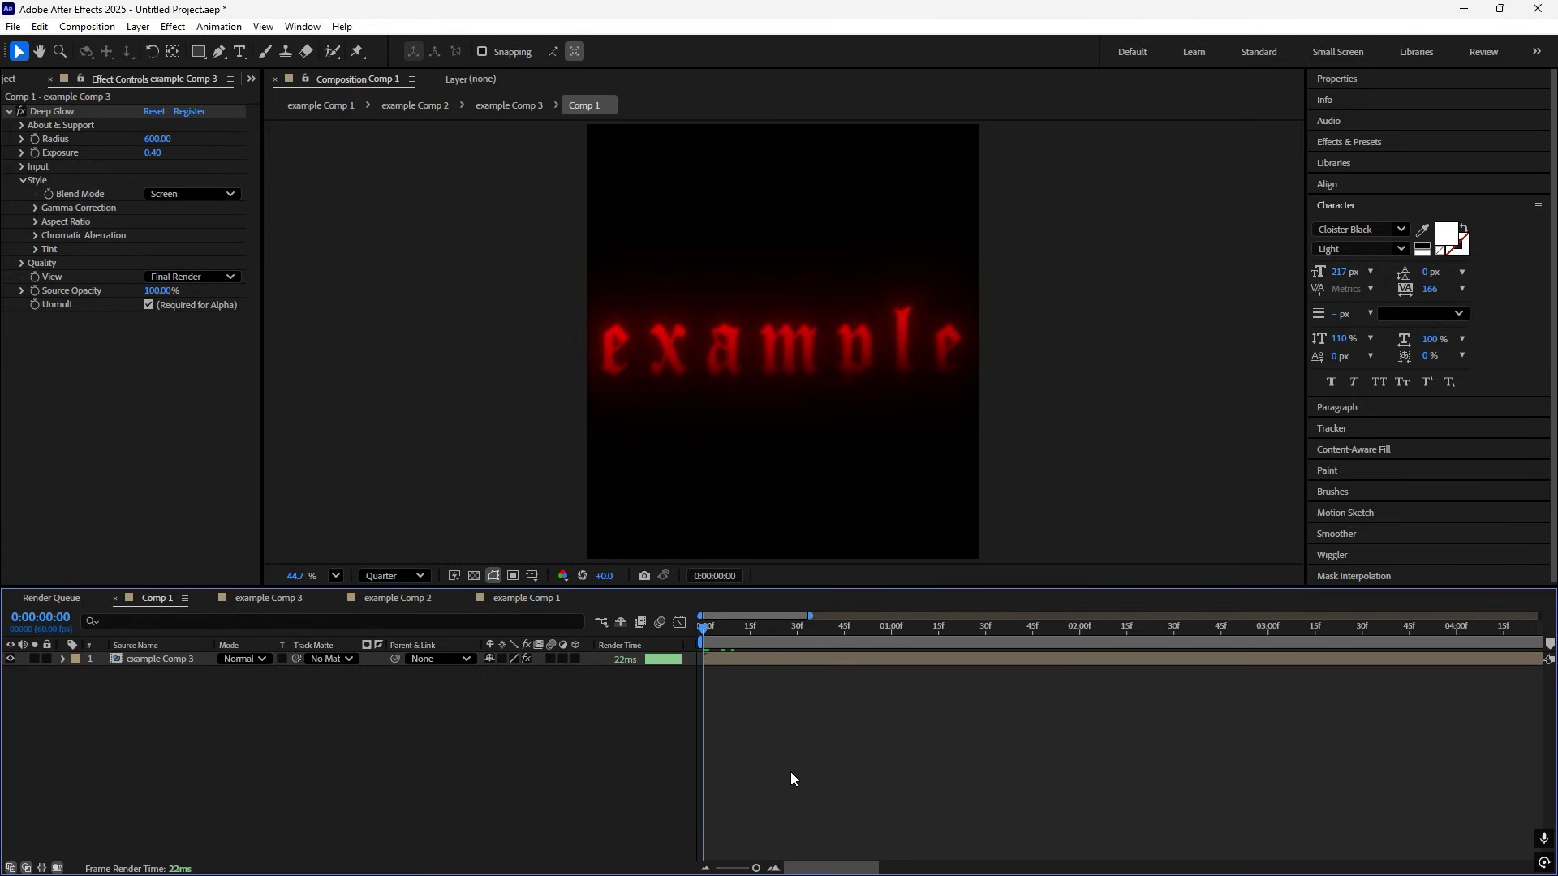
Keyframe Opacity down to 0% near the end and end the work area at the fade.
key(";")
key("t")
left_click(104, 671)
key("space")
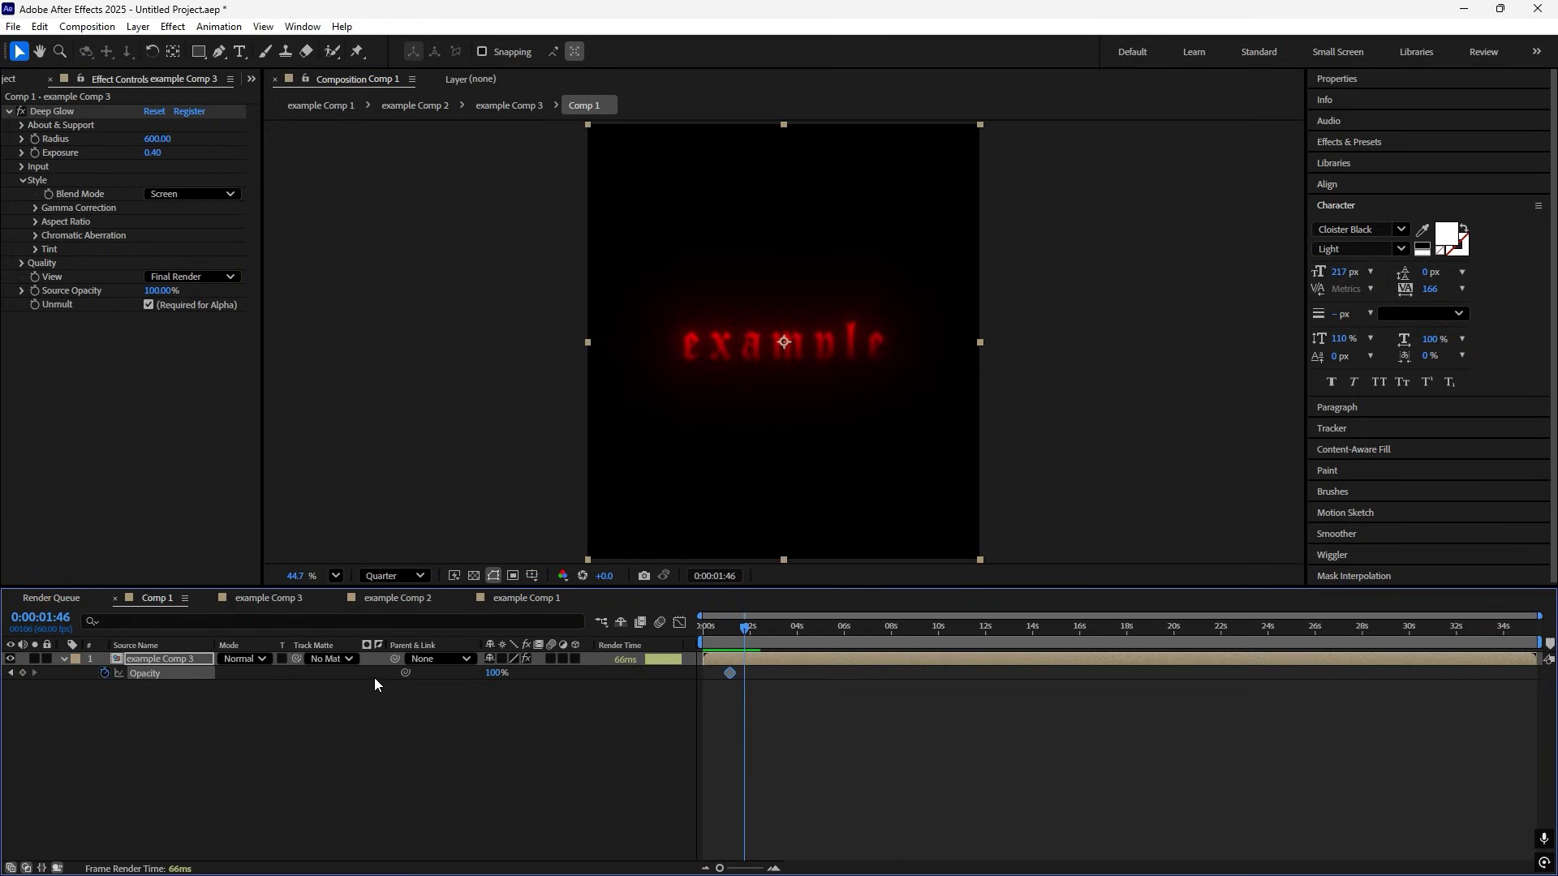
left_click_drag(496, 673, 381, 707)
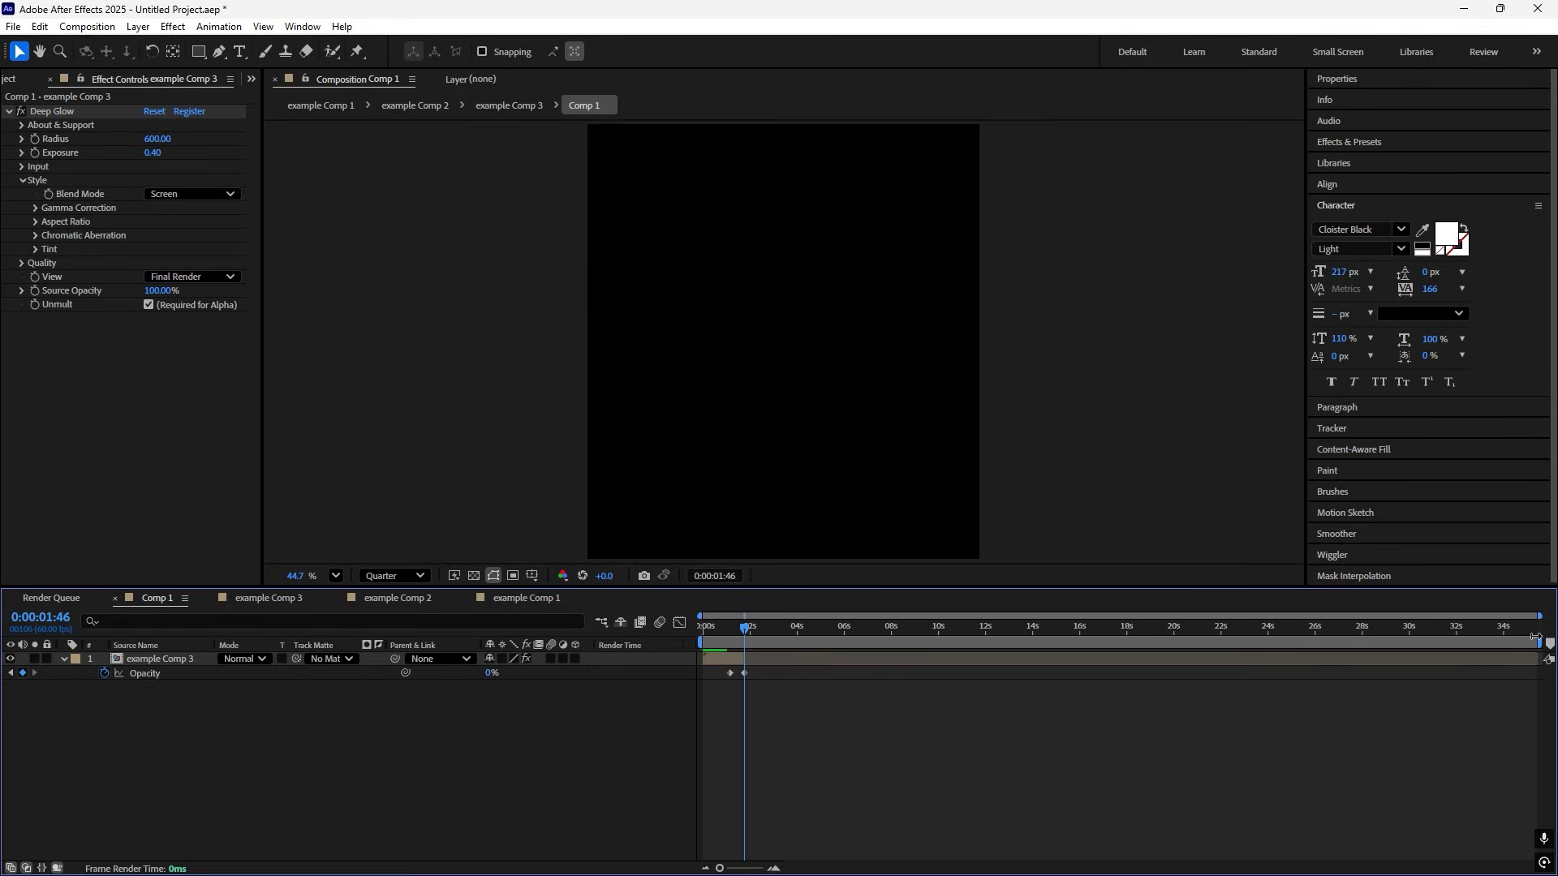
mouse_move(1535, 642)
left_mouse_down()
mouse_move(827, 694)
mouse_move(747, 729)
left_mouse_up()
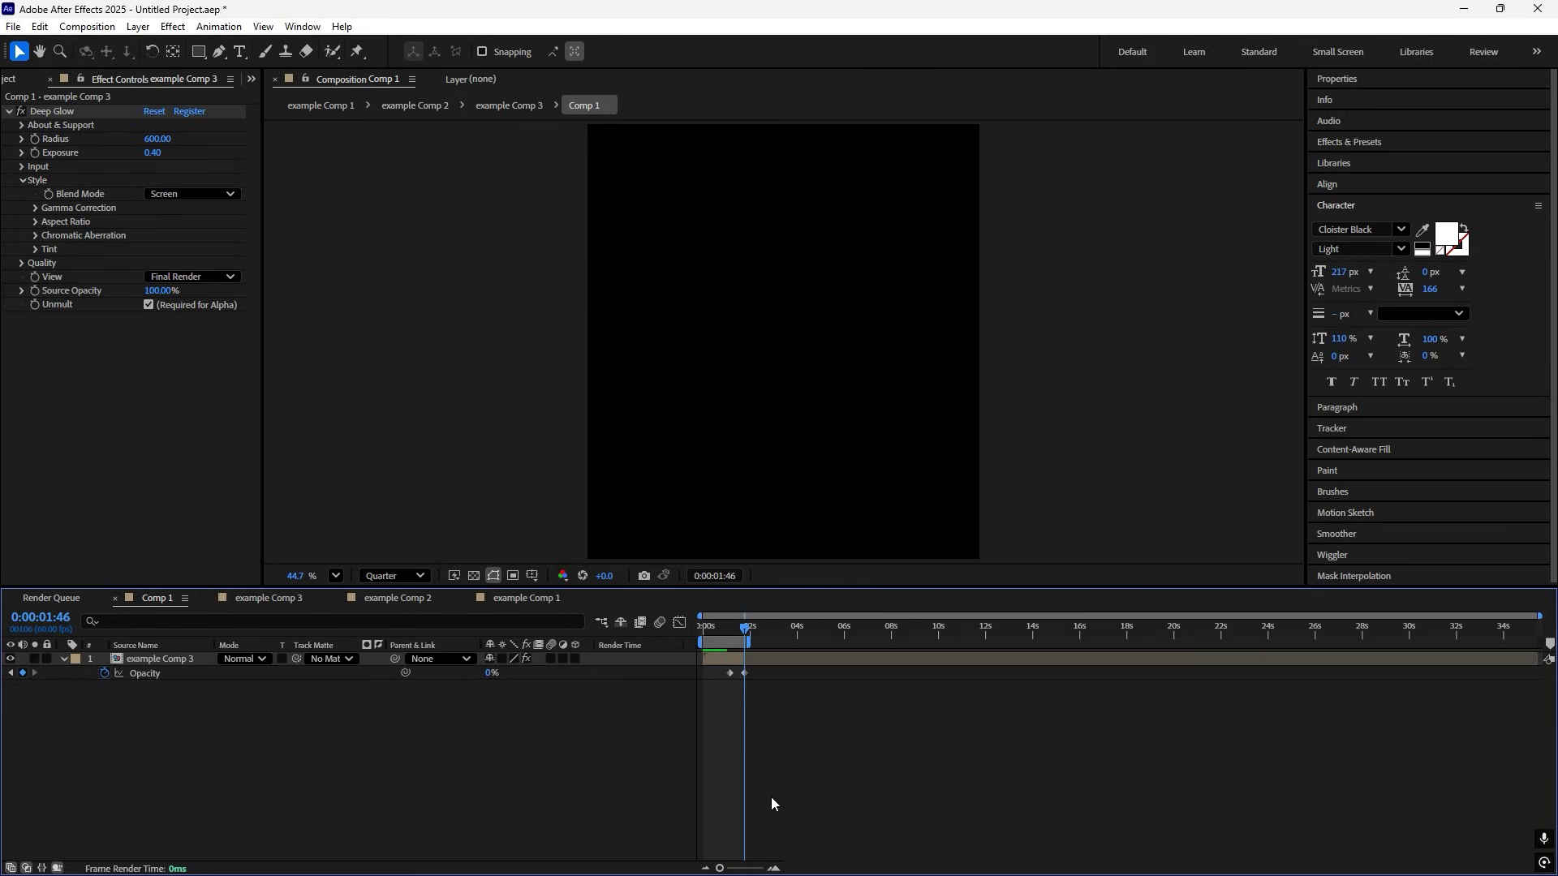
Shift both Opacity keyframes slightly later, Easy Ease them, and play the full animation.
left_click(771, 865)
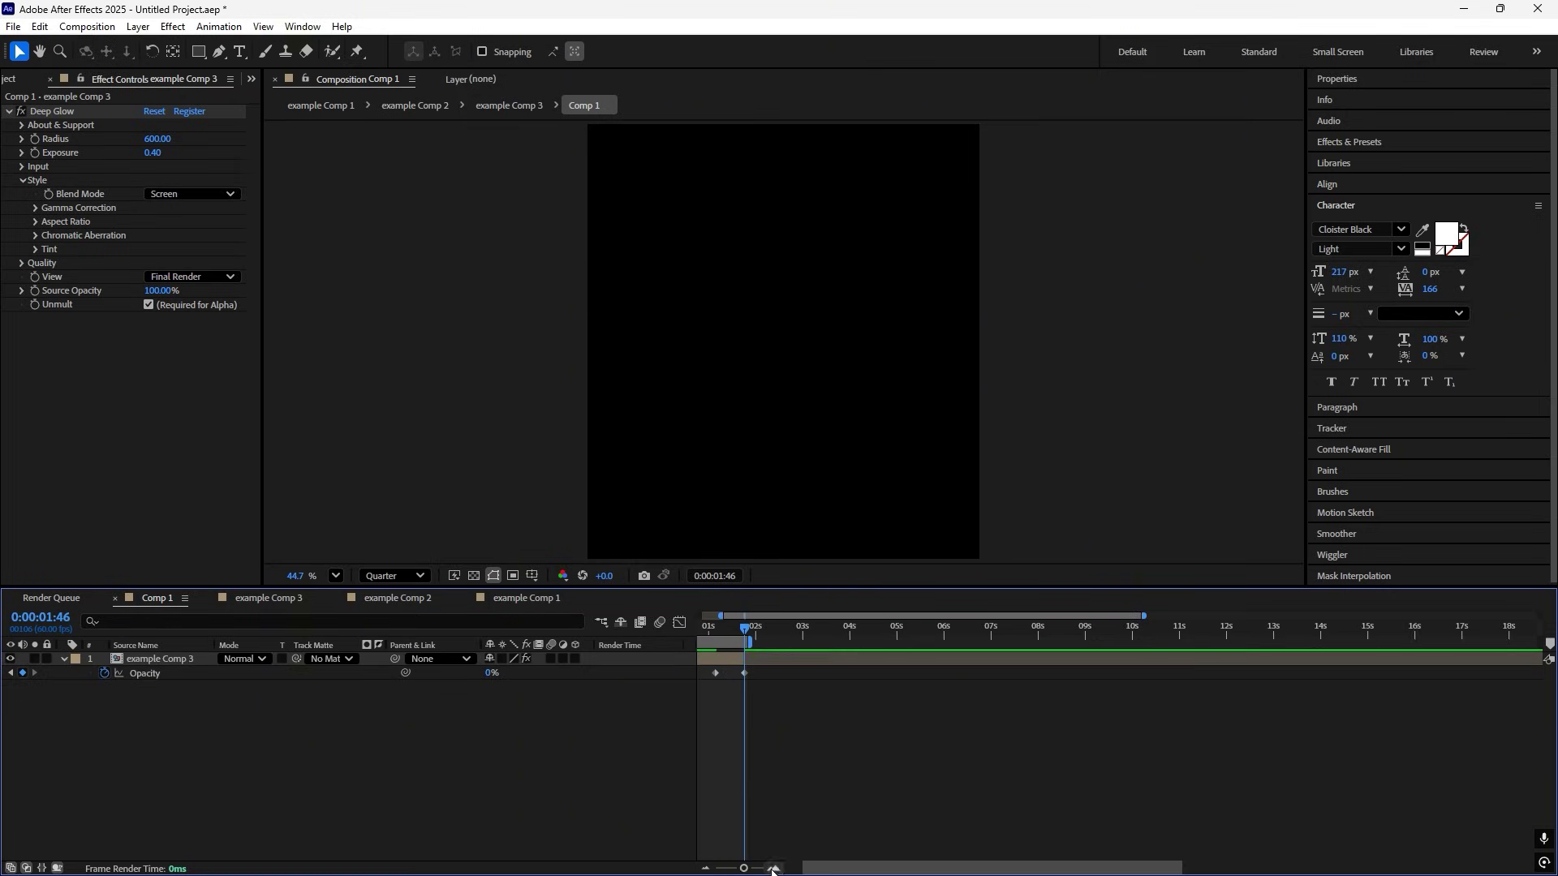
left_click(749, 659)
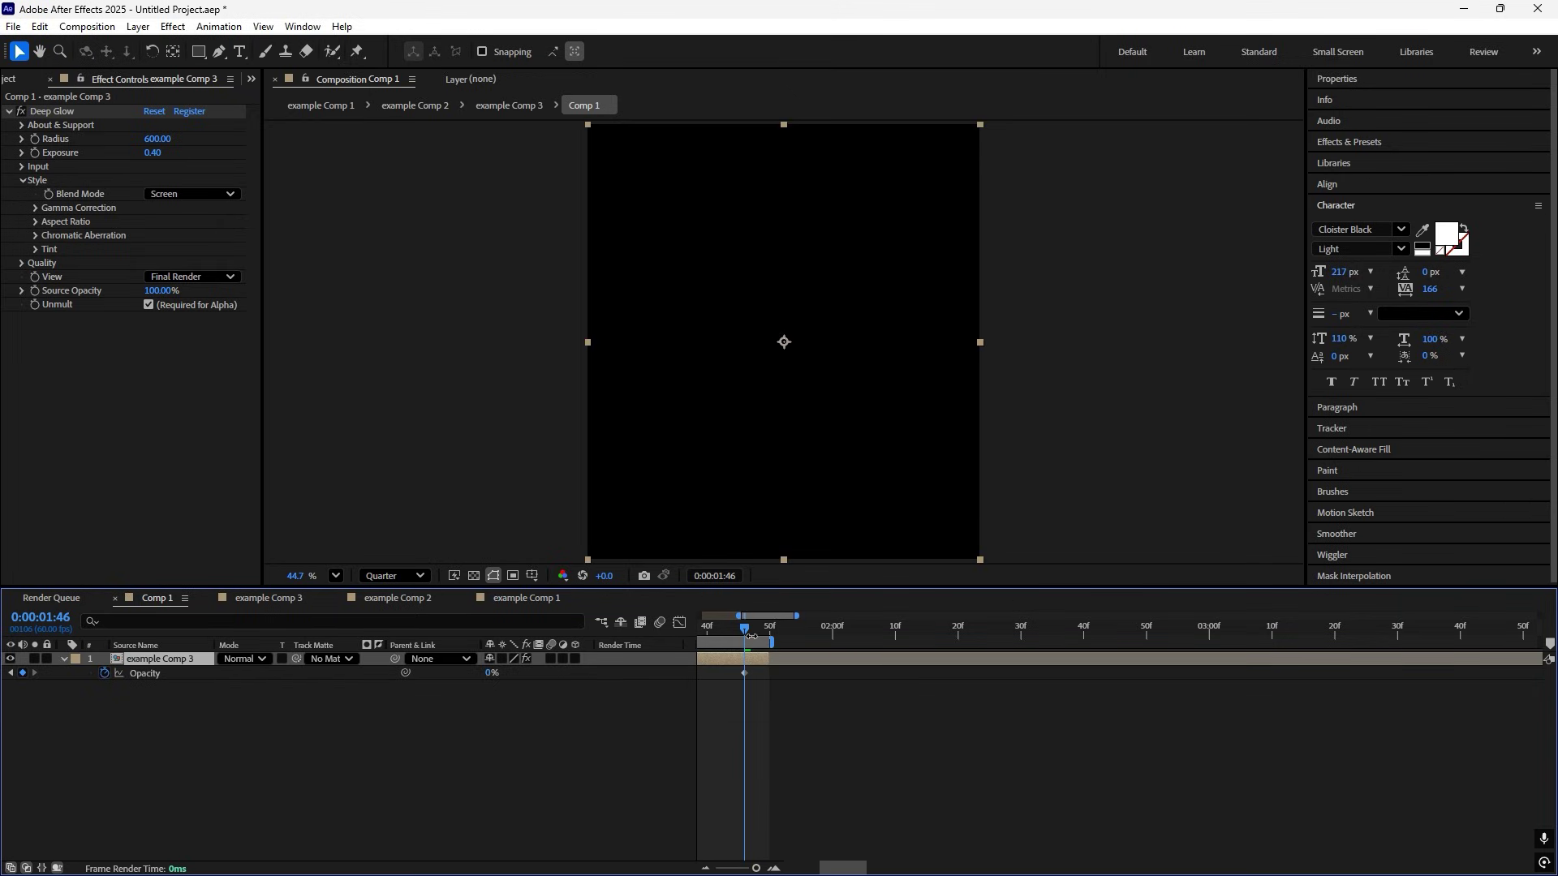
left_click_drag(745, 628, 954, 695)
left_click_drag(1103, 682, 1372, 673)
left_click_drag(1194, 678, 1212, 678)
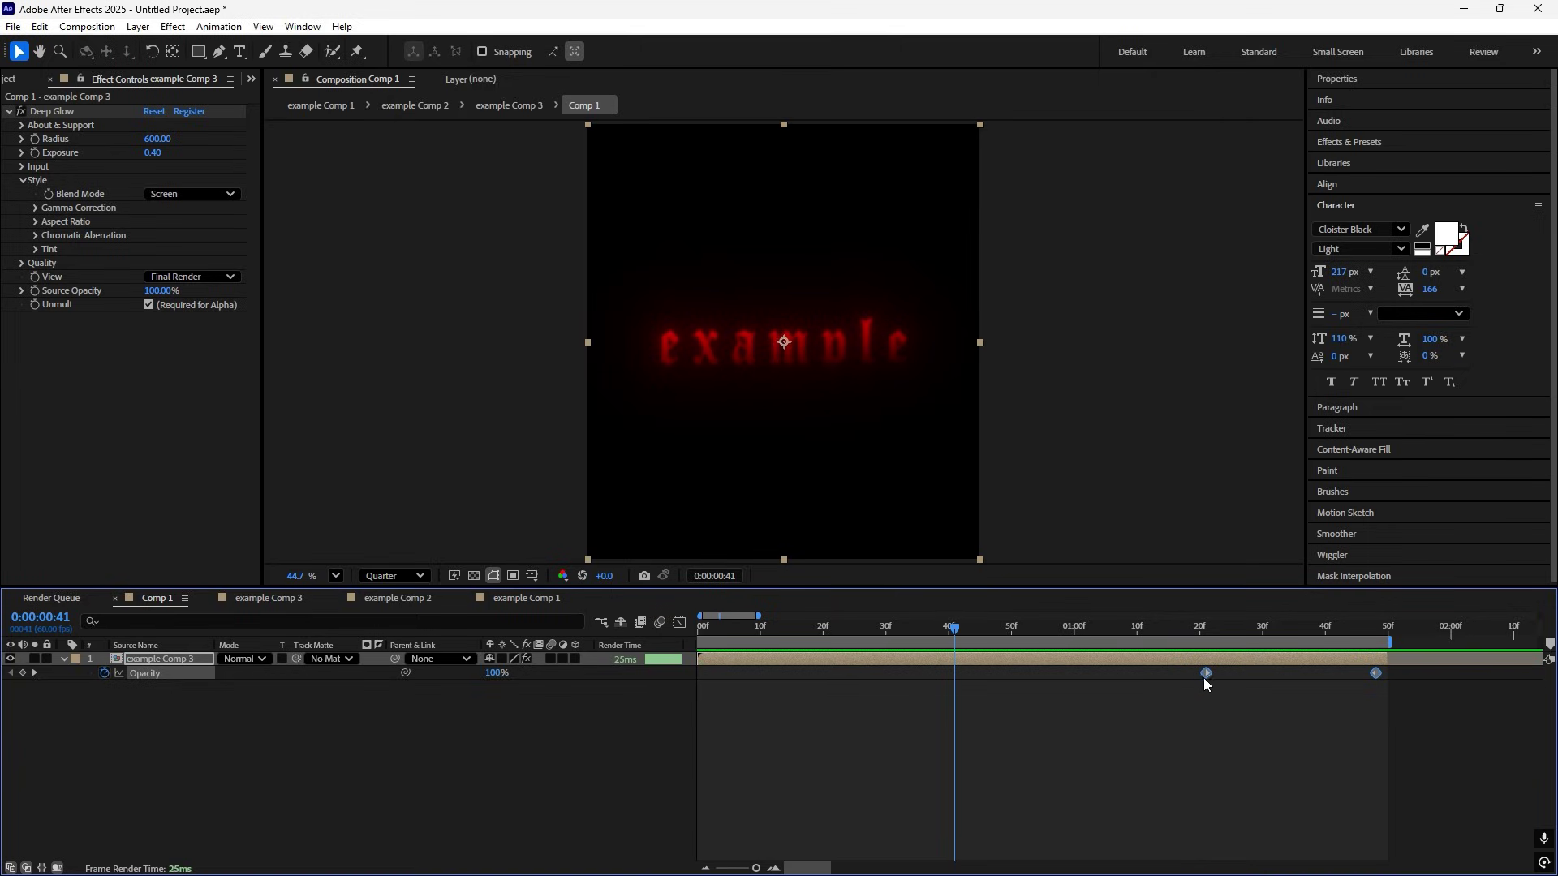
key("F9")
left_click(1254, 709)
key("space")
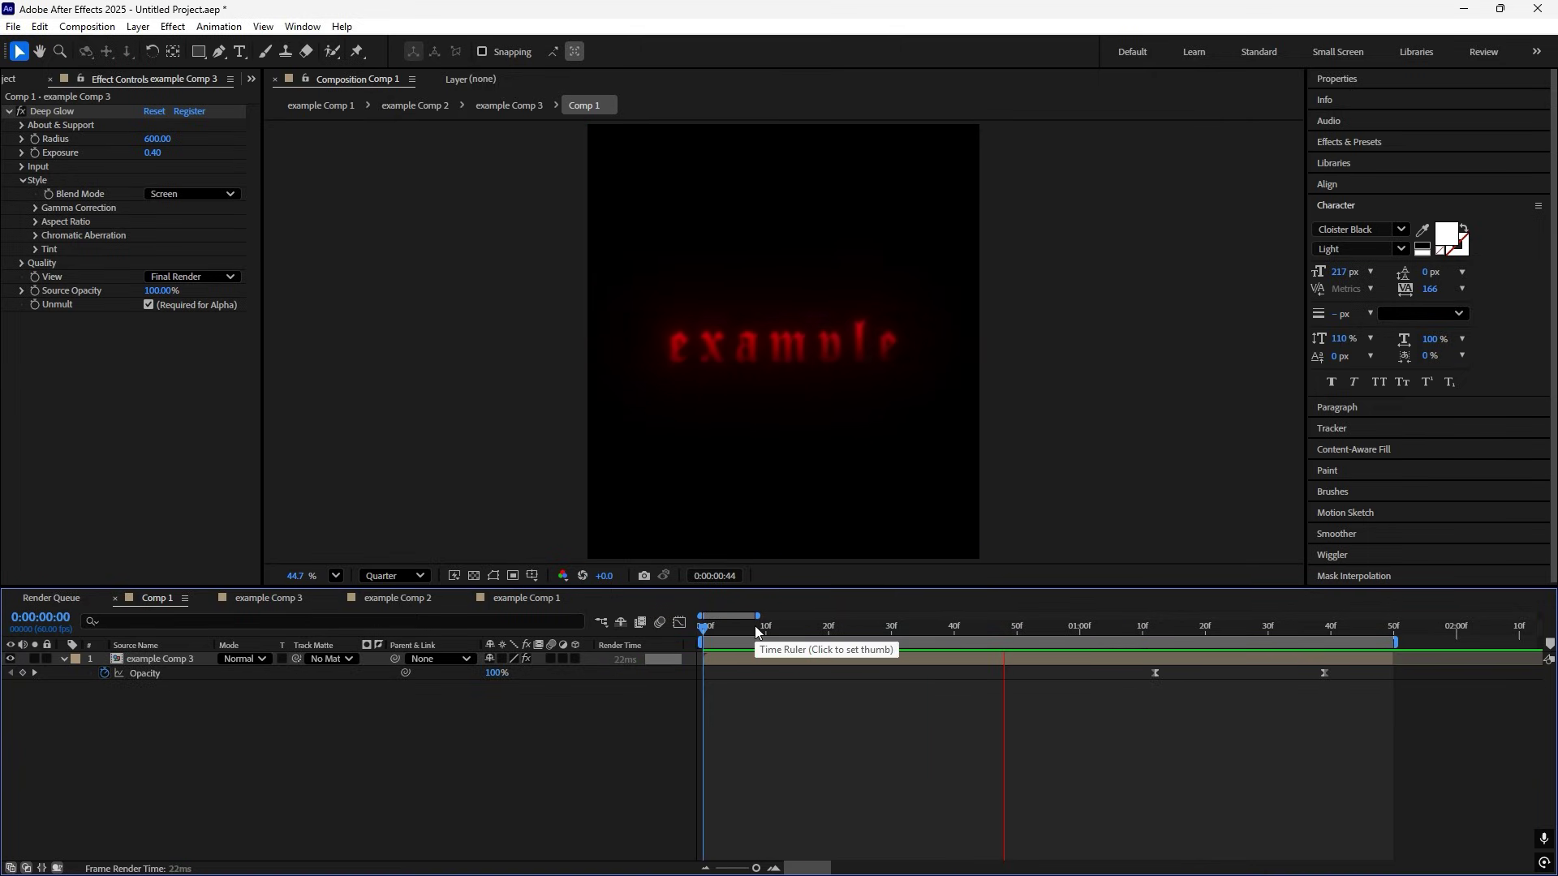
key("space")
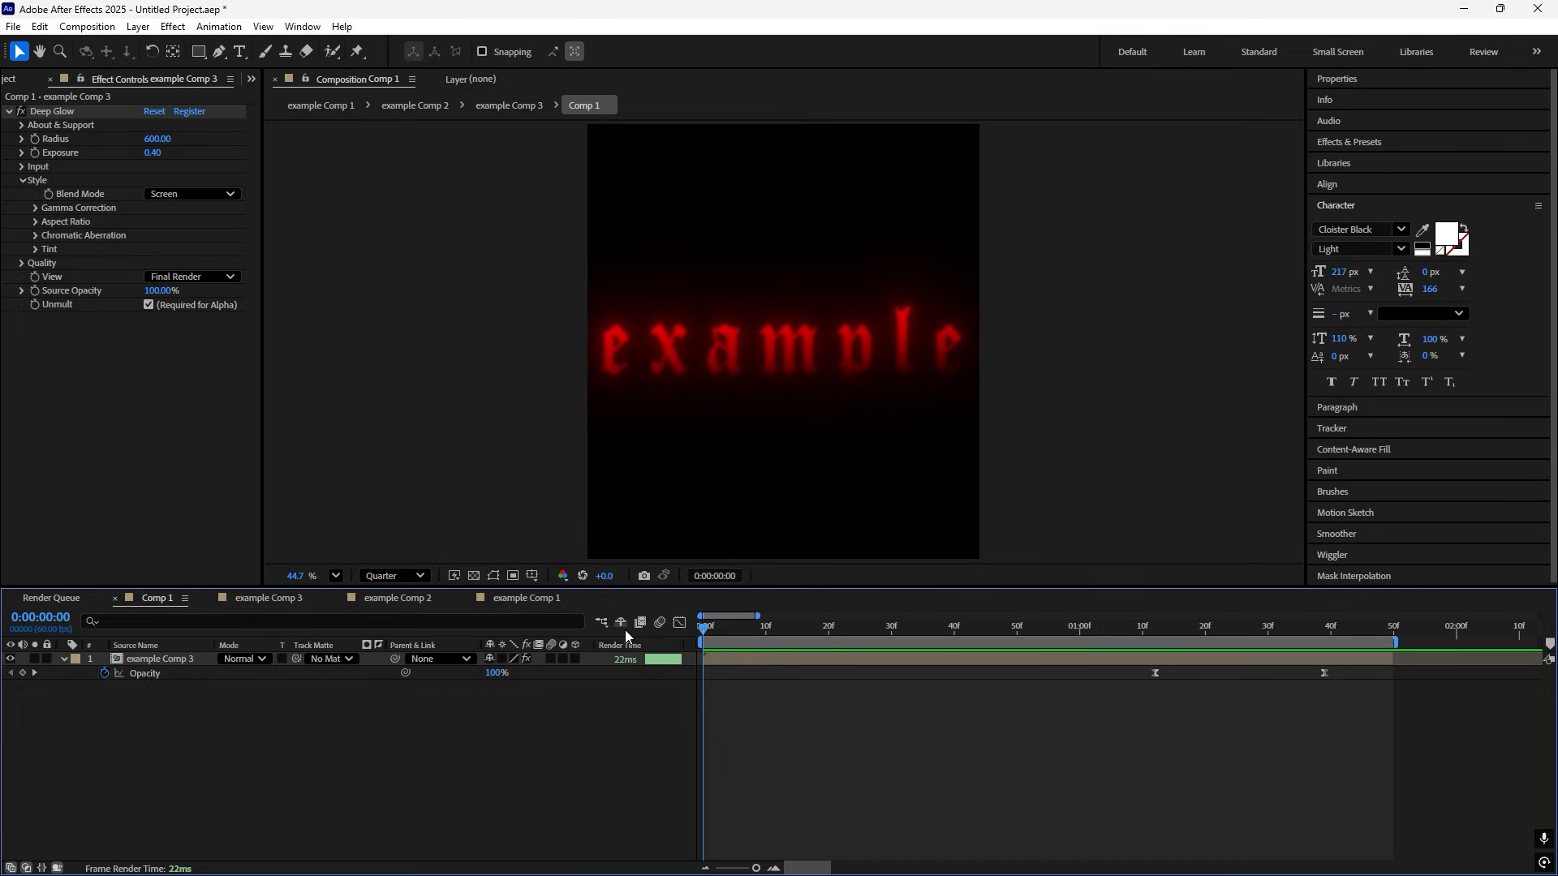
mouse_move(730, 628)
left_mouse_down()
mouse_move(1194, 678)
mouse_move(581, 679)
left_mouse_up()
left_click_drag(706, 627, 847, 626)
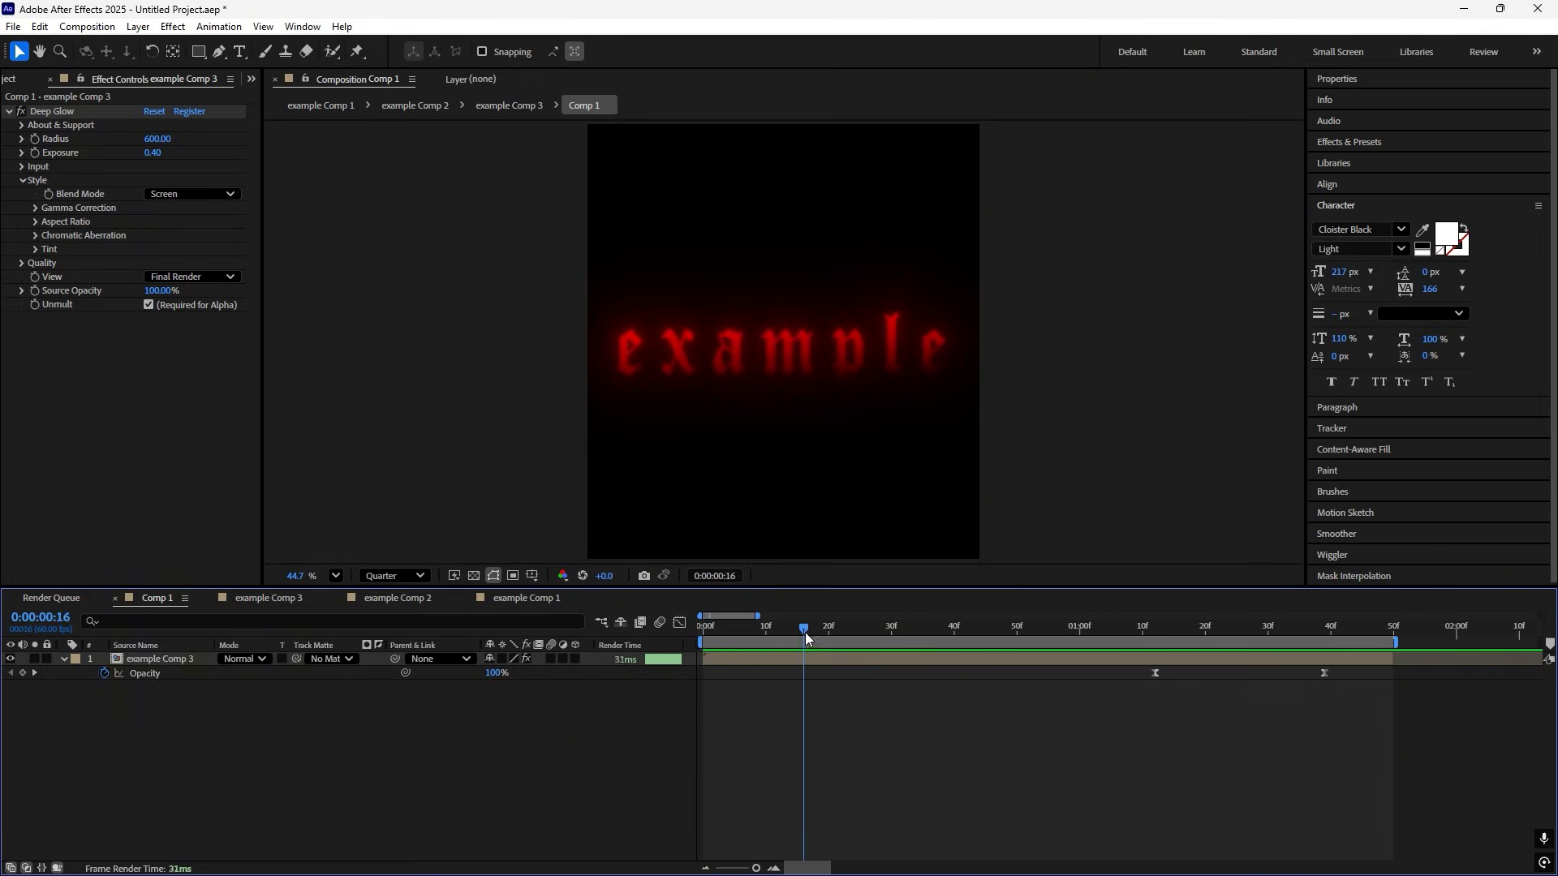
left_click(852, 659)
left_click(904, 725)
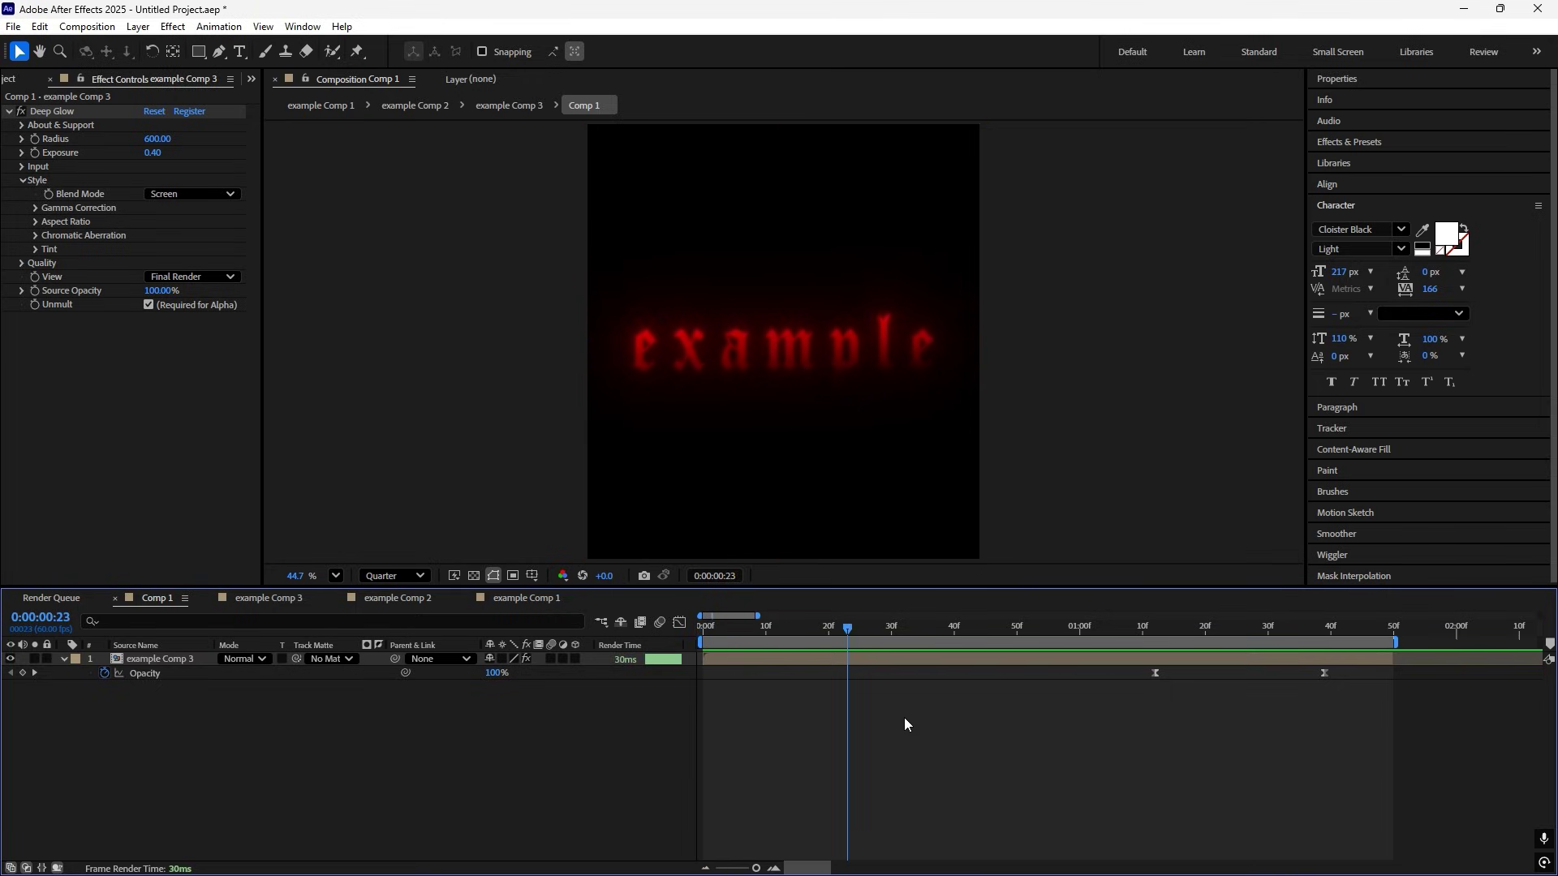
left_click_drag(844, 636, 686, 659)
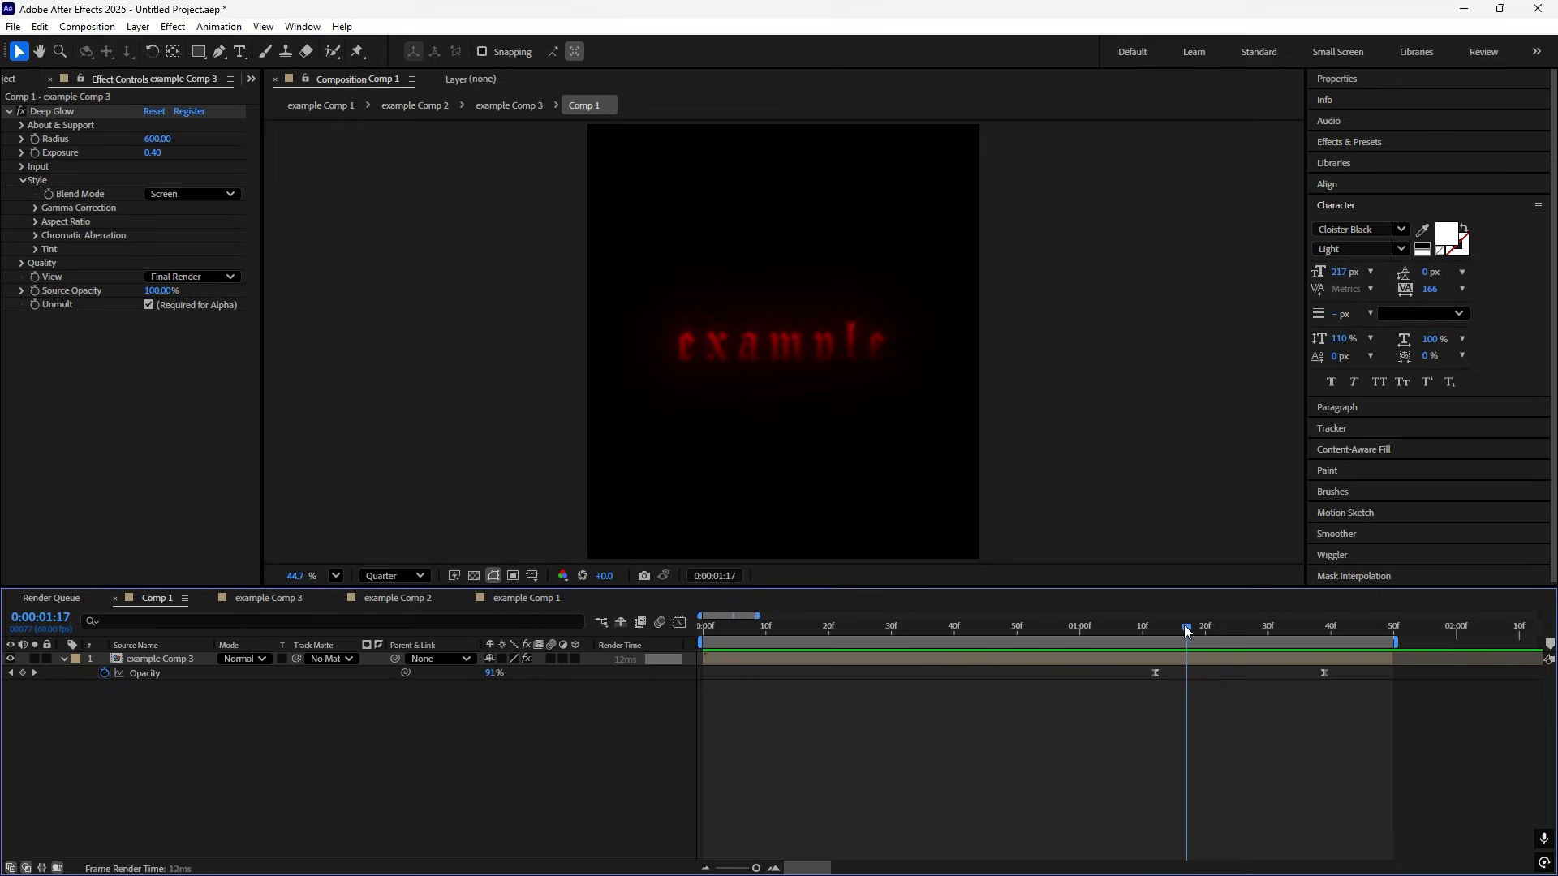